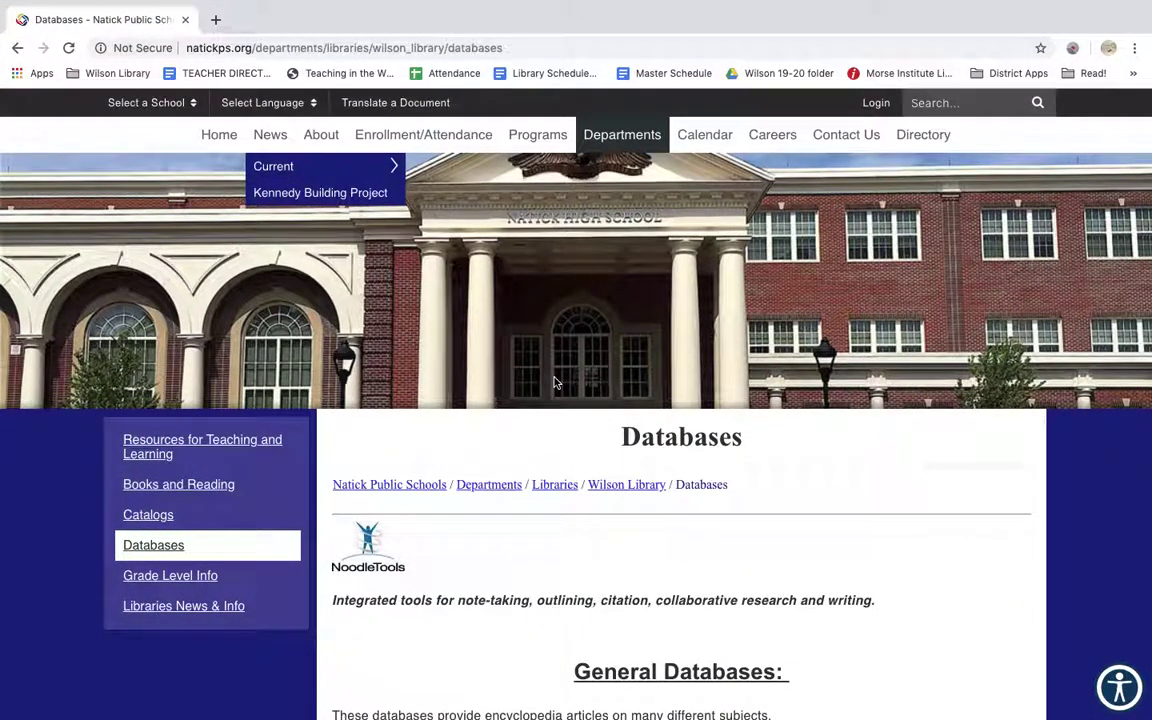
Scroll the Wilson Library Databases page down to the General Databases list
{"action": "scroll", "coordinate": [555, 382], "scroll_direction": "down", "scroll_amount": 5}
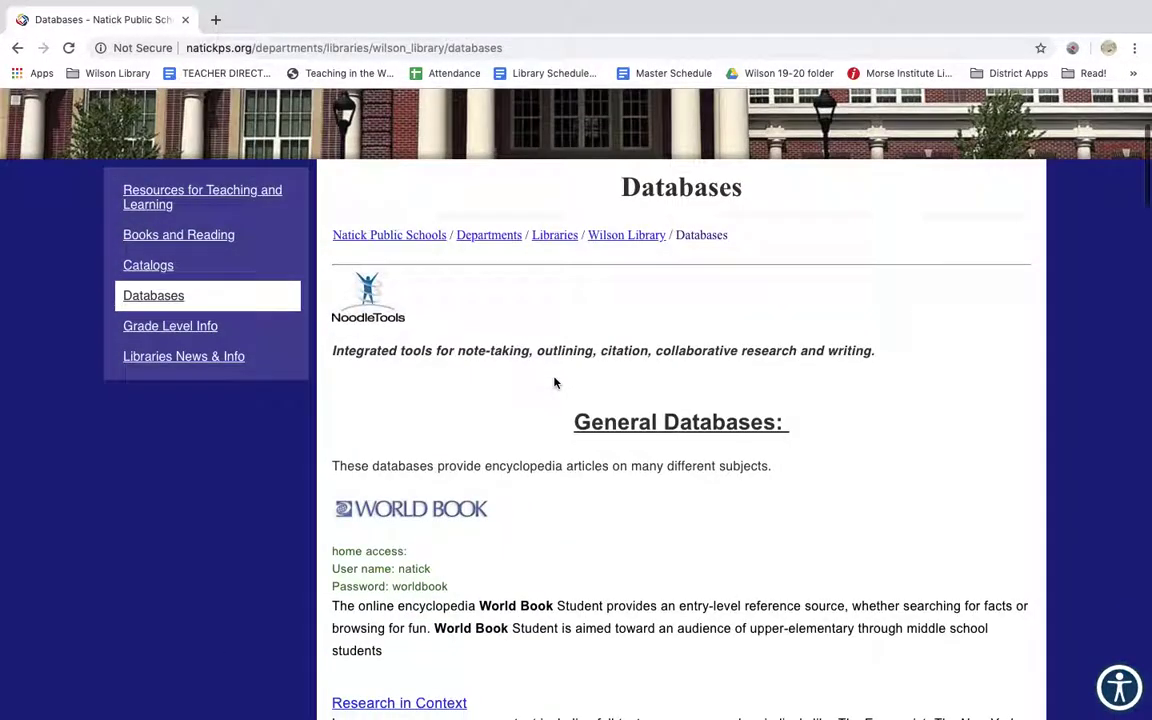
{"action": "scroll", "coordinate": [555, 382], "scroll_direction": "down", "scroll_amount": 6}
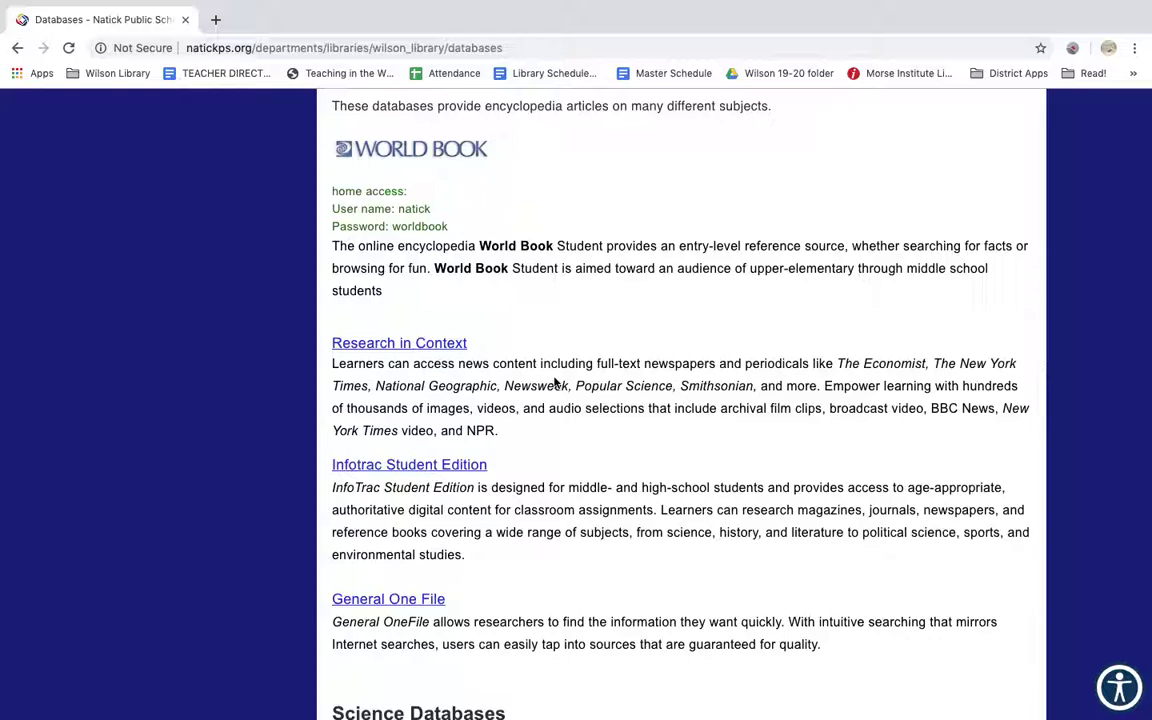
Open Research in Context and run an author search for 'Camper, Cathy'
{"action": "left_click", "coordinate": [445, 344]}
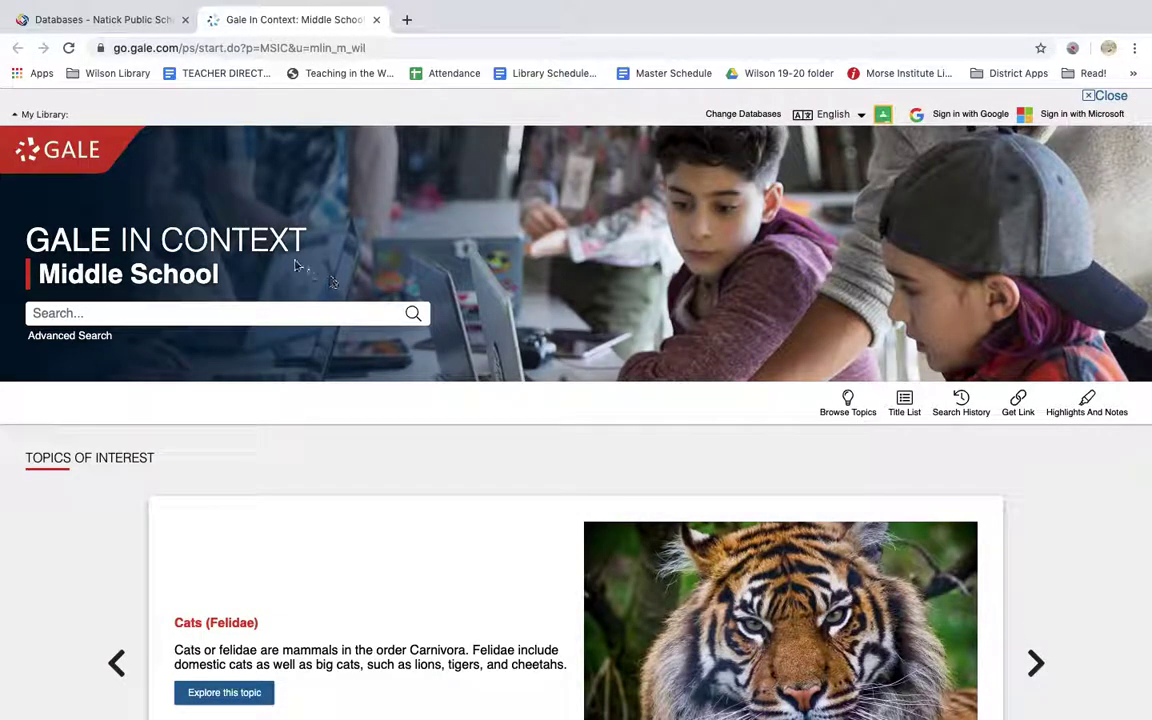
{"action": "triple_click", "coordinate": [152, 240]}
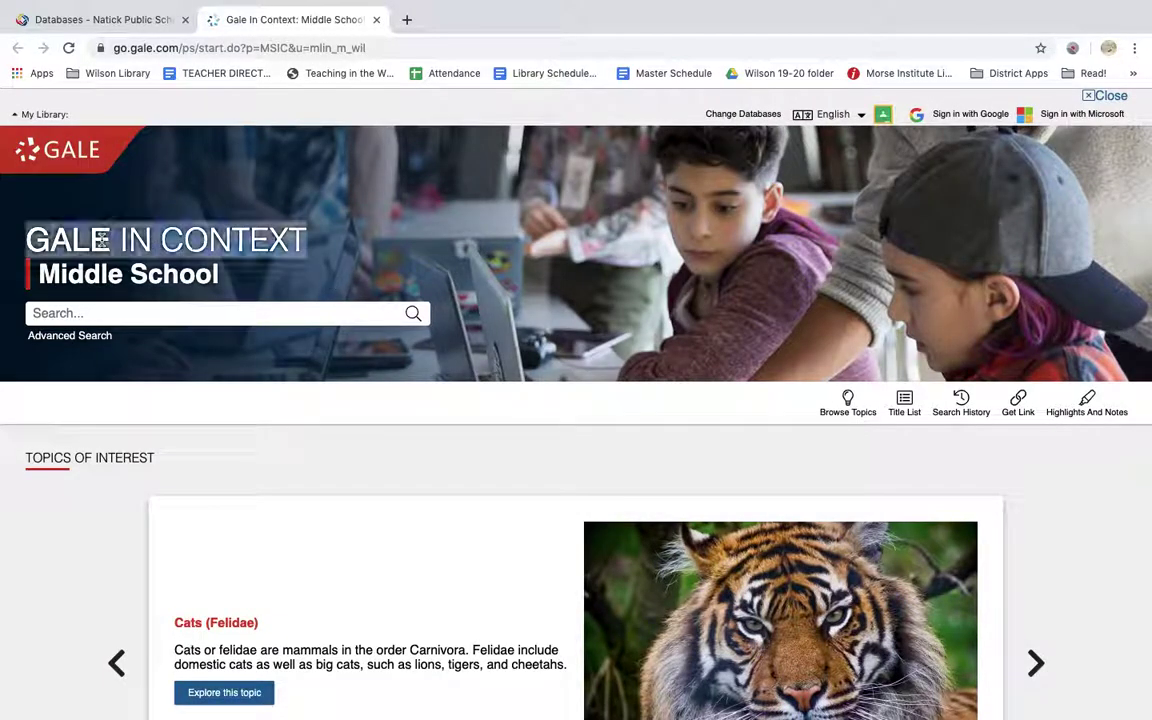
{"action": "left_click", "coordinate": [162, 240]}
{"action": "left_click", "coordinate": [169, 314]}
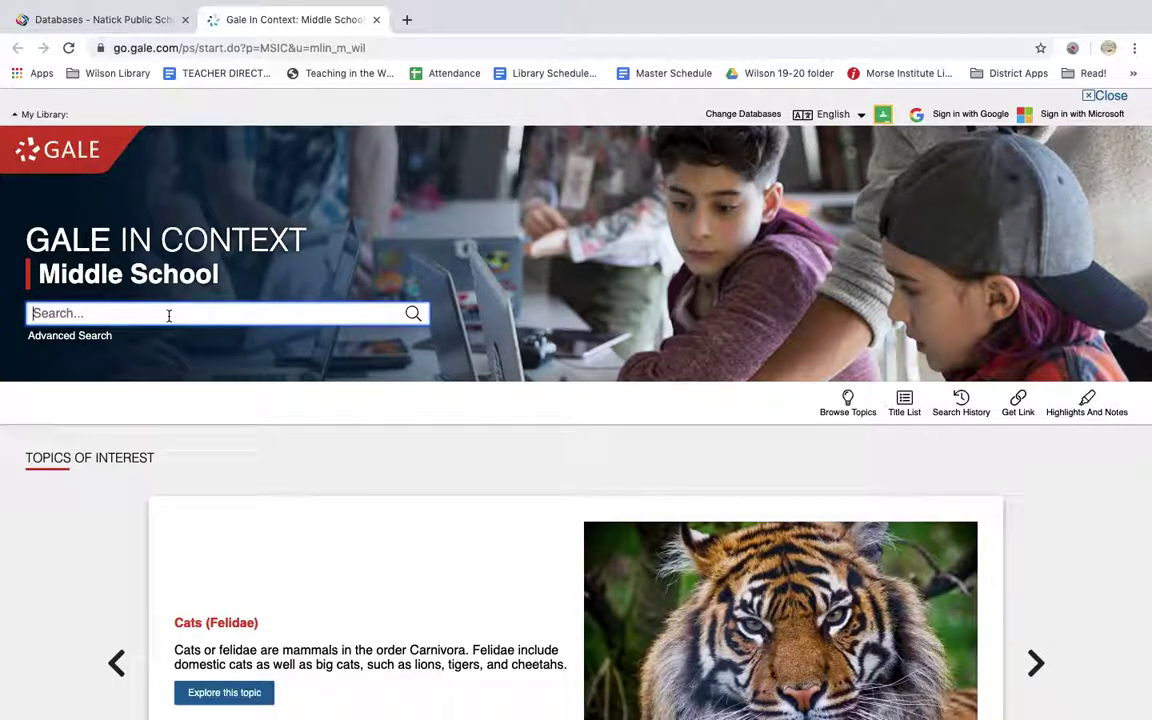
{"action": "type", "text": "cathy camper, Cathy"}
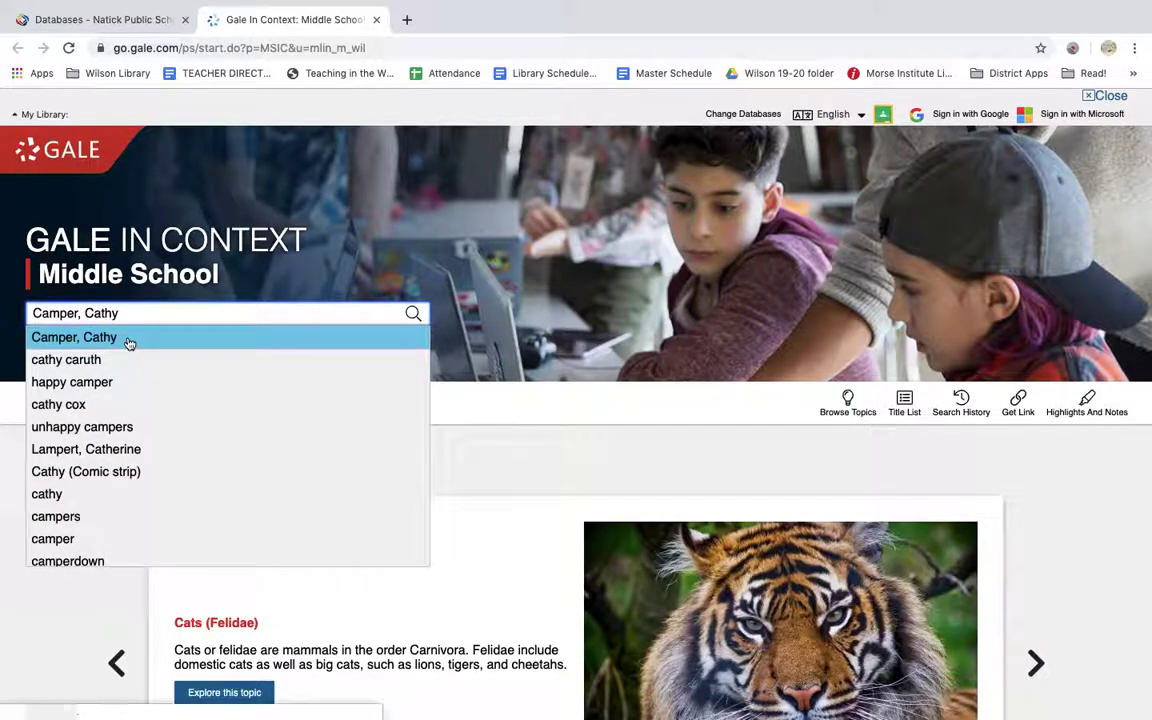
{"action": "left_click", "coordinate": [124, 339]}
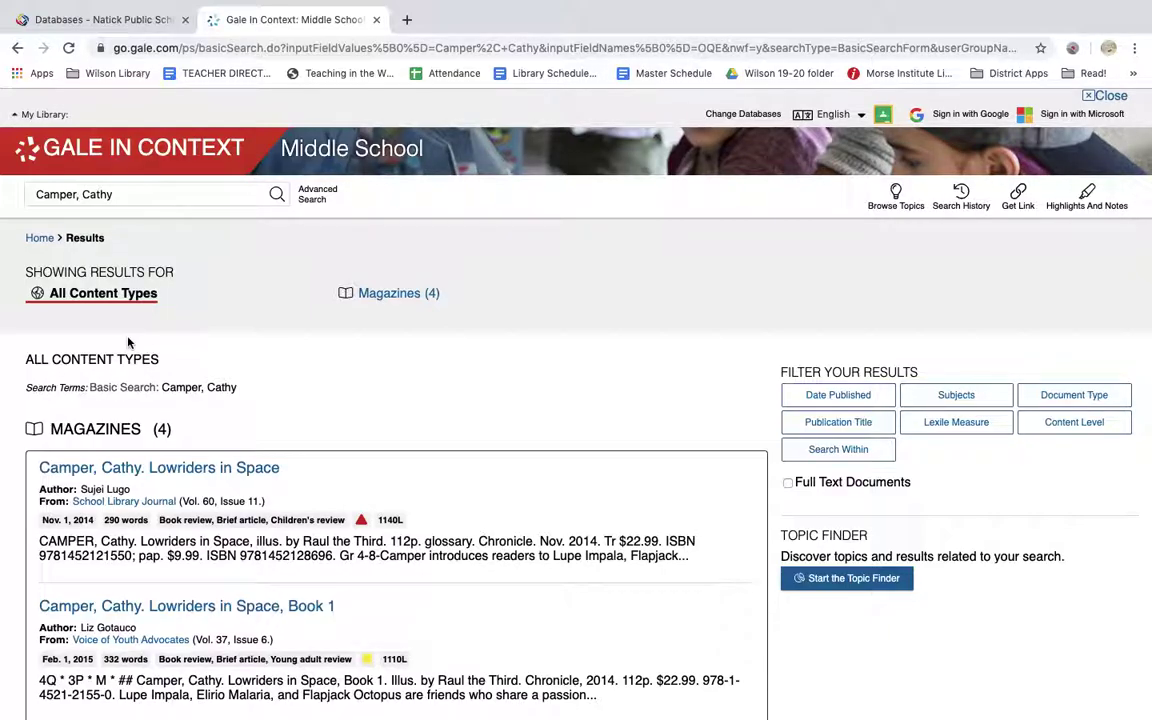
{"action": "scroll", "coordinate": [128, 343], "scroll_direction": "down", "scroll_amount": 2}
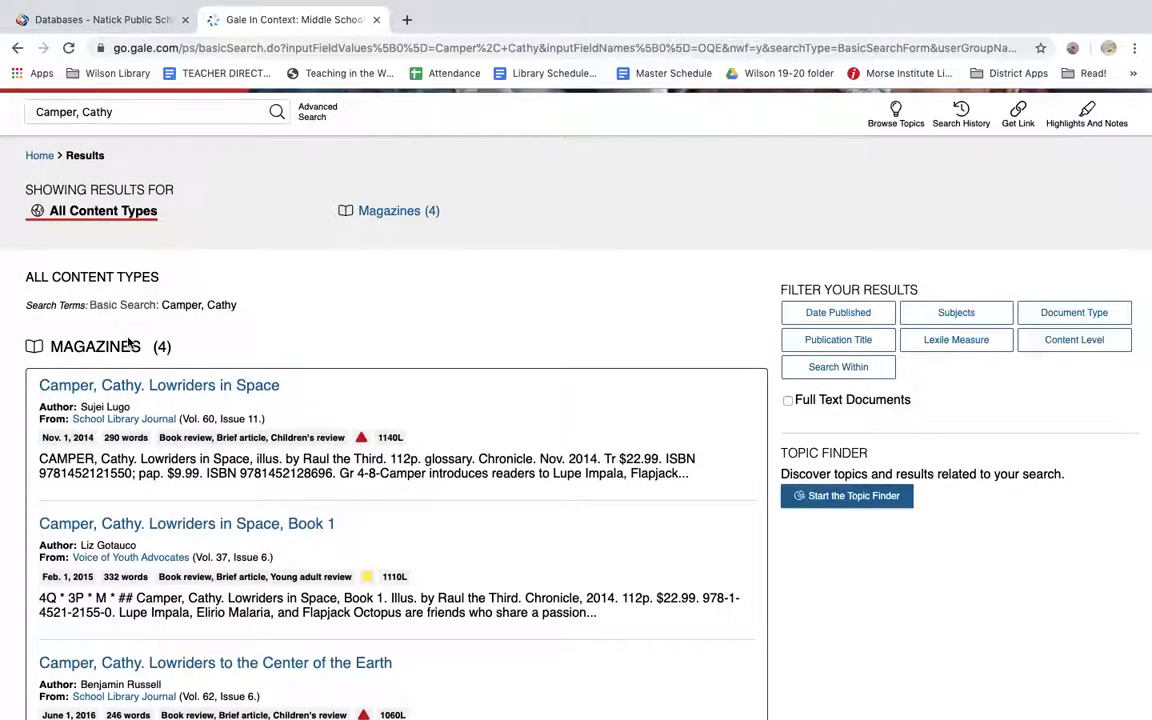
{"action": "scroll", "coordinate": [128, 343], "scroll_direction": "down", "scroll_amount": 1}
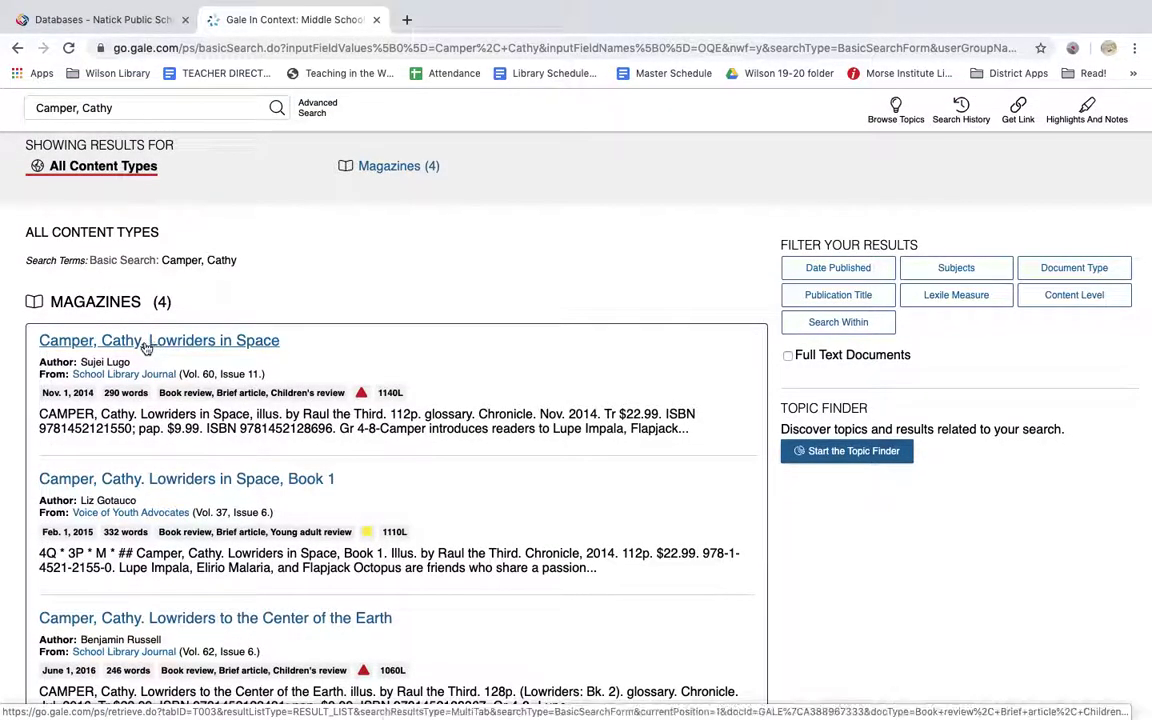
{"action": "left_click", "coordinate": [147, 347]}
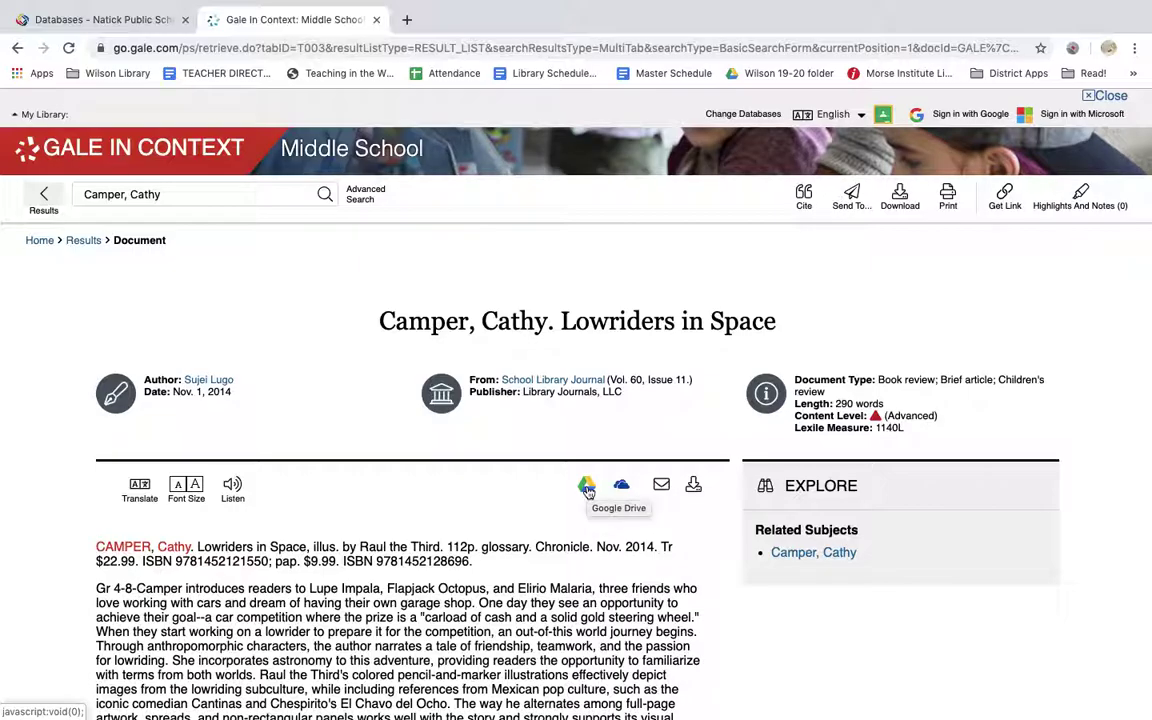
Scroll through the School Library Journal review of Lowriders in Space and back up
{"action": "scroll", "coordinate": [432, 494], "scroll_direction": "down", "scroll_amount": 3}
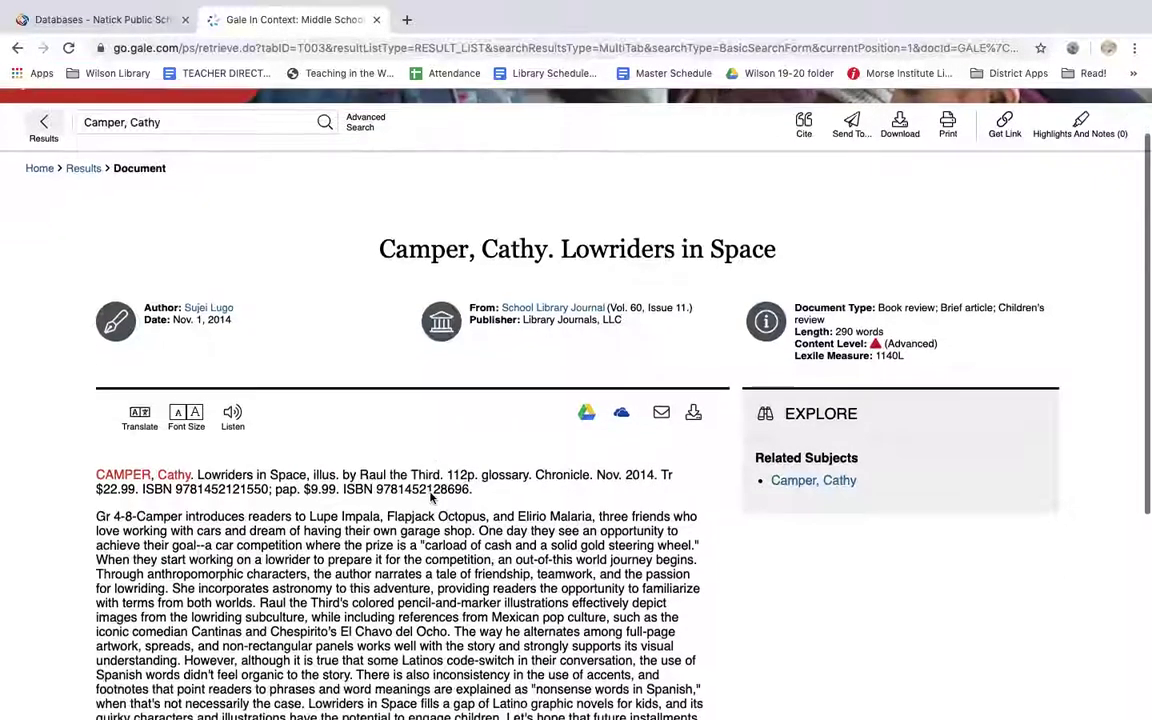
{"action": "scroll", "coordinate": [432, 494], "scroll_direction": "down", "scroll_amount": 2}
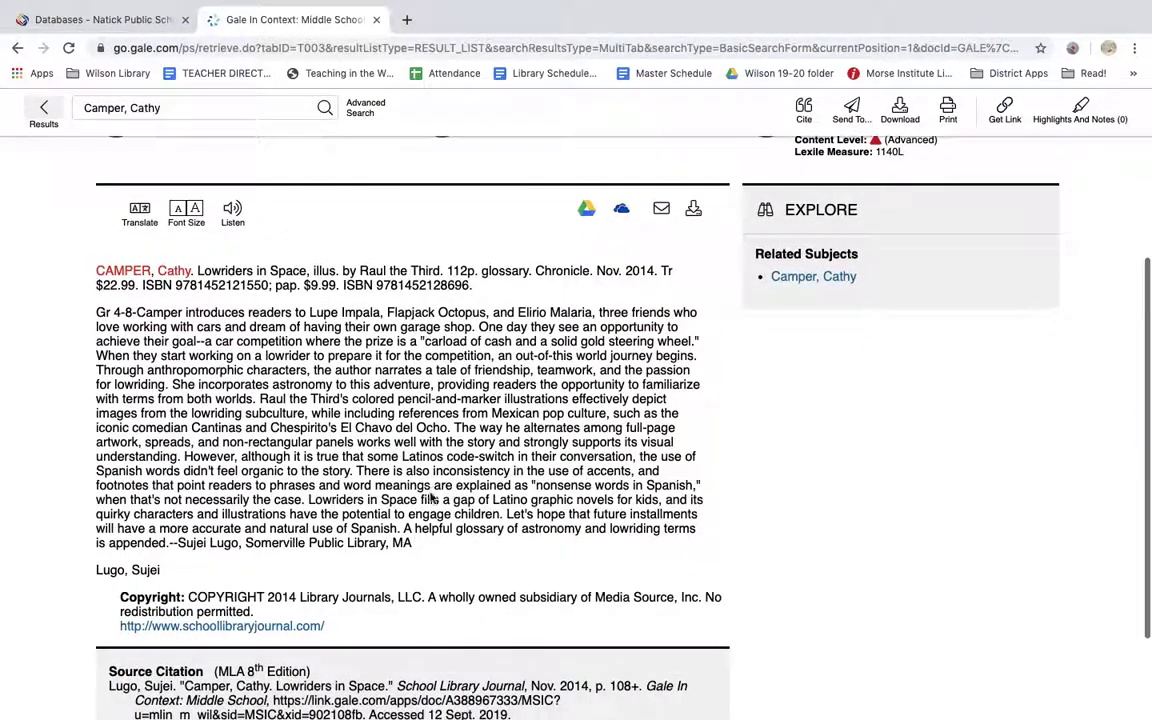
{"action": "scroll", "coordinate": [432, 494], "scroll_direction": "down", "scroll_amount": 1}
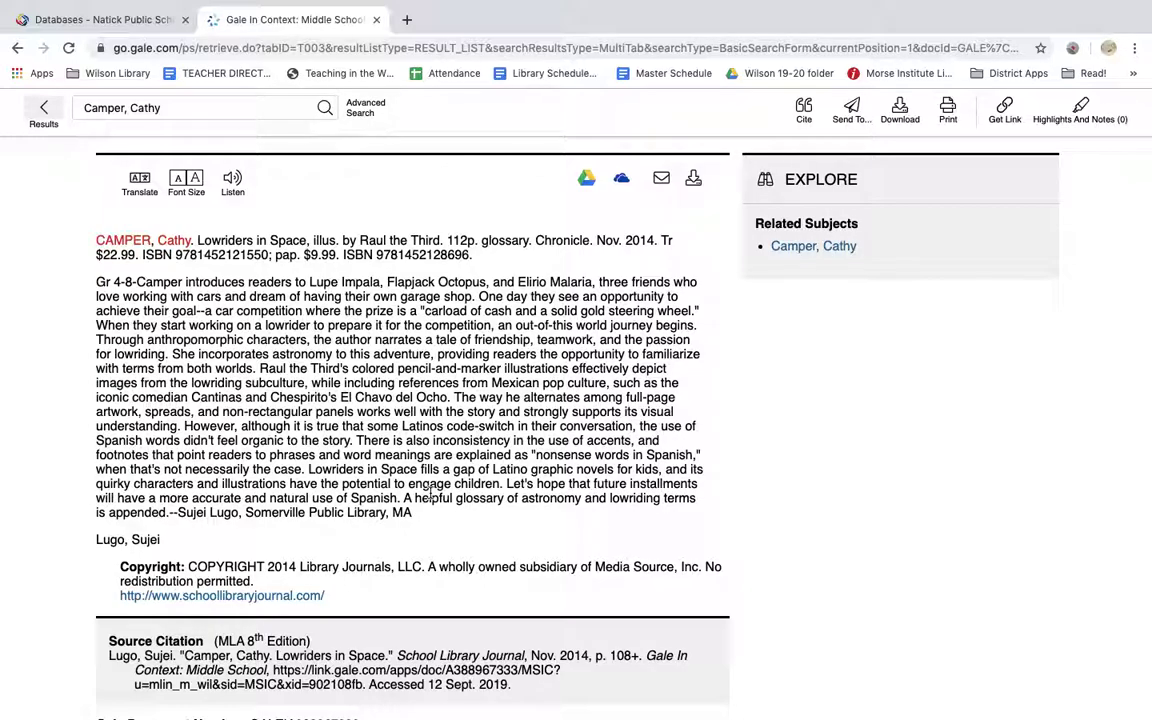
{"action": "scroll", "coordinate": [431, 492], "scroll_direction": "up", "scroll_amount": 1}
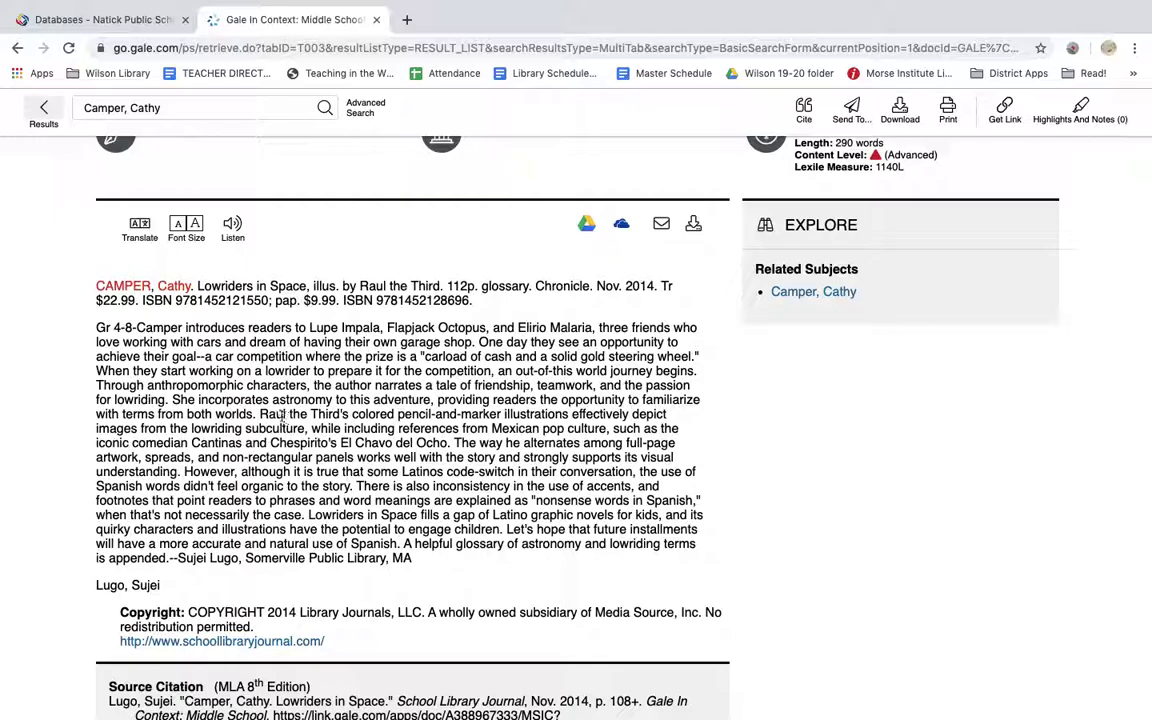
Highlight the passage on Raul the Third's illustrations in yellow and begin a note on it
{"action": "left_click_drag", "start_coordinate": [260, 414], "coordinate": [450, 447]}
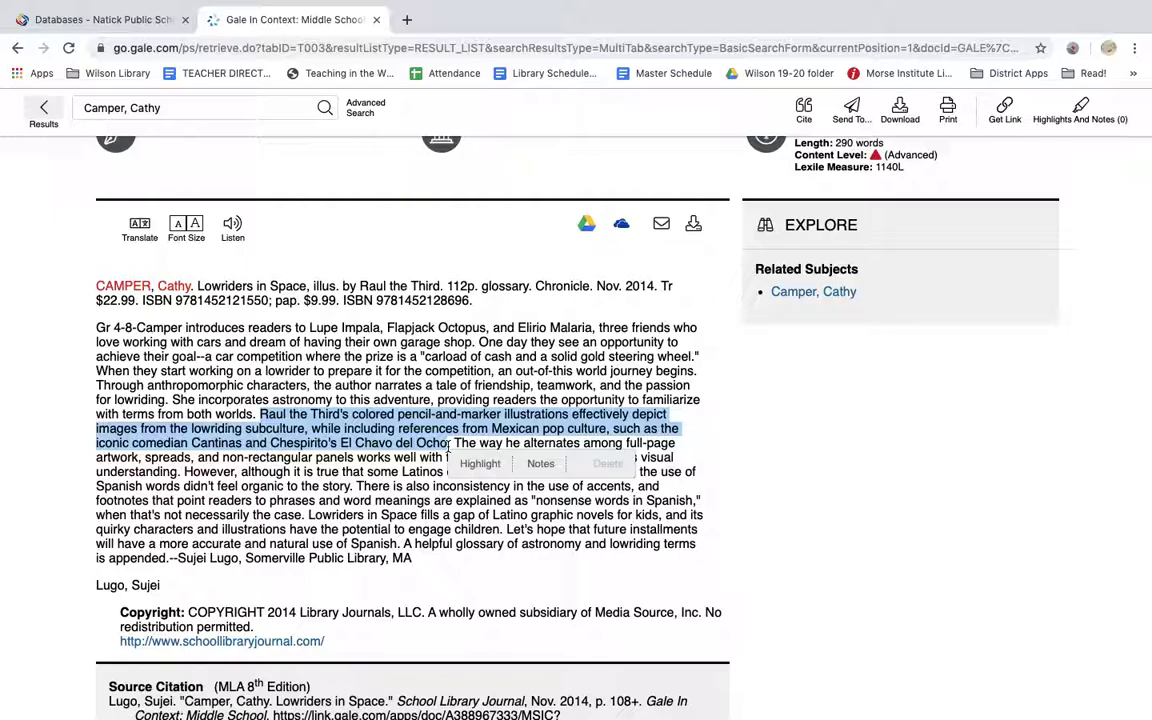
{"action": "left_click", "coordinate": [478, 465]}
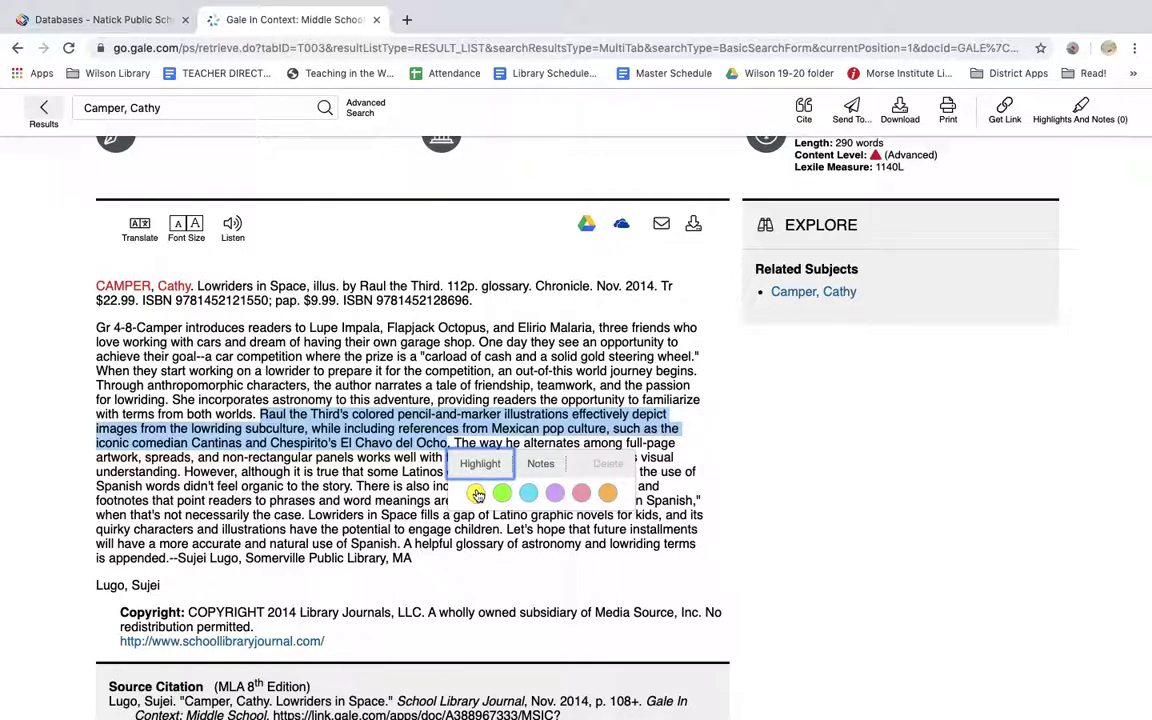
{"action": "left_click", "coordinate": [477, 493]}
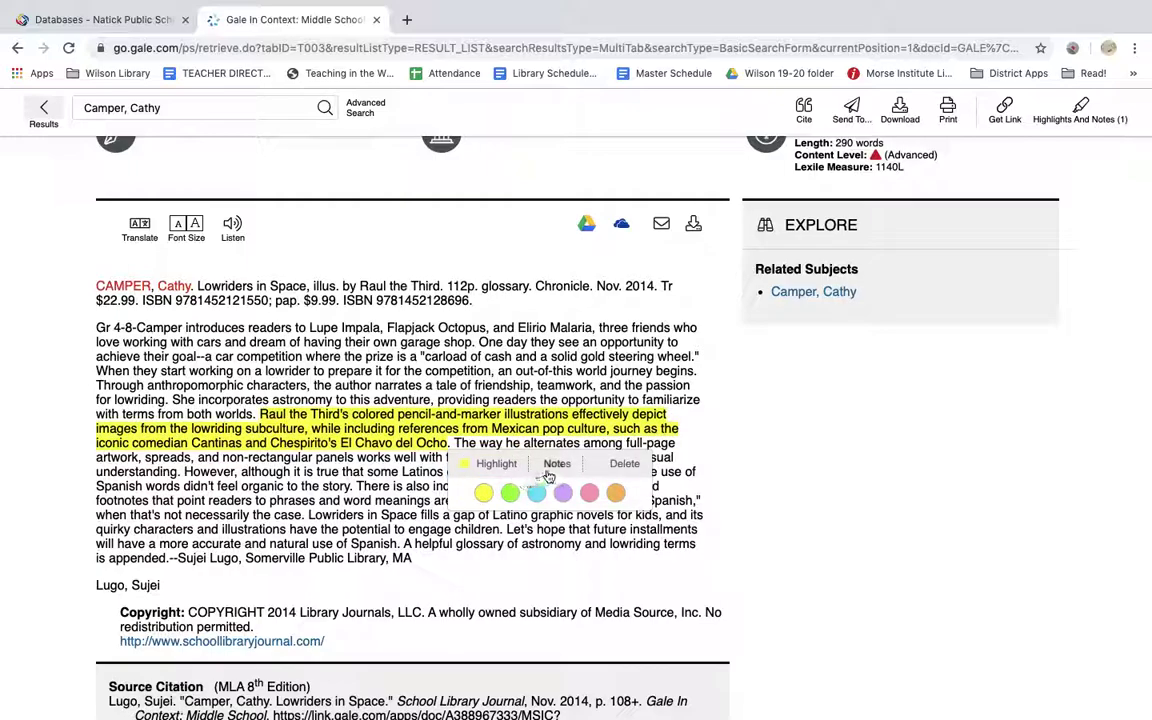
{"action": "left_click", "coordinate": [557, 466]}
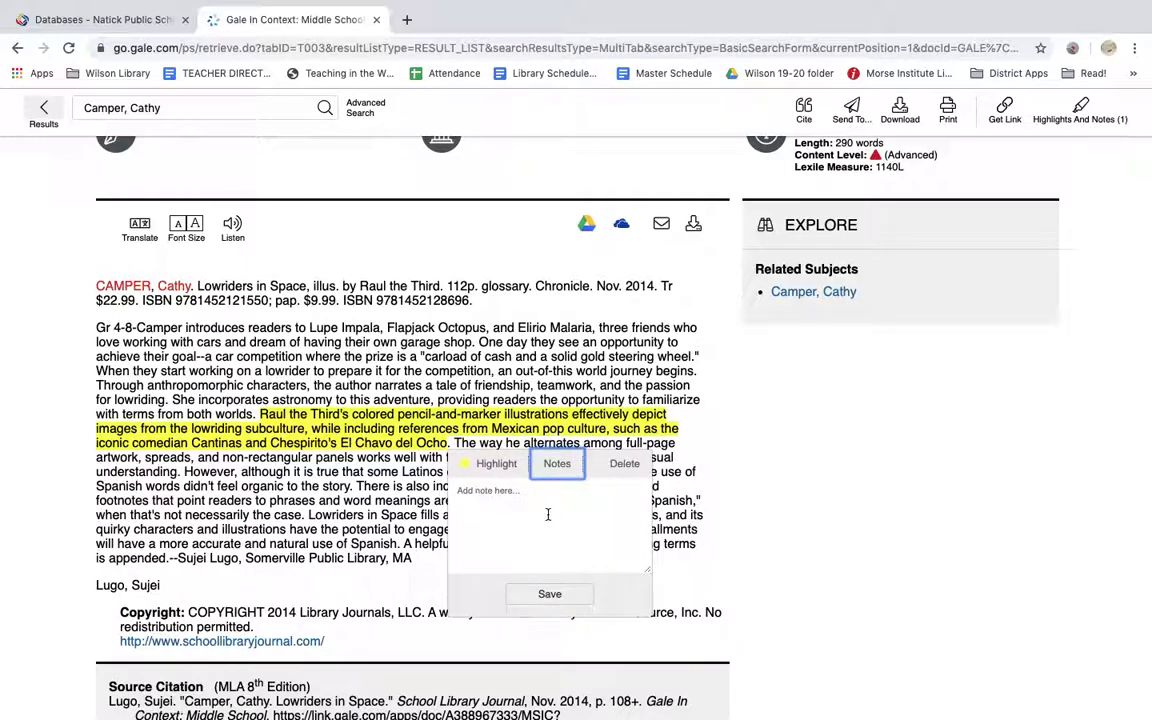
Write and save the note "Mexican pop culture references-- make a list!" on the highlight
{"action": "left_click", "coordinate": [548, 512]}
{"action": "type", "text": "* Mexican"}
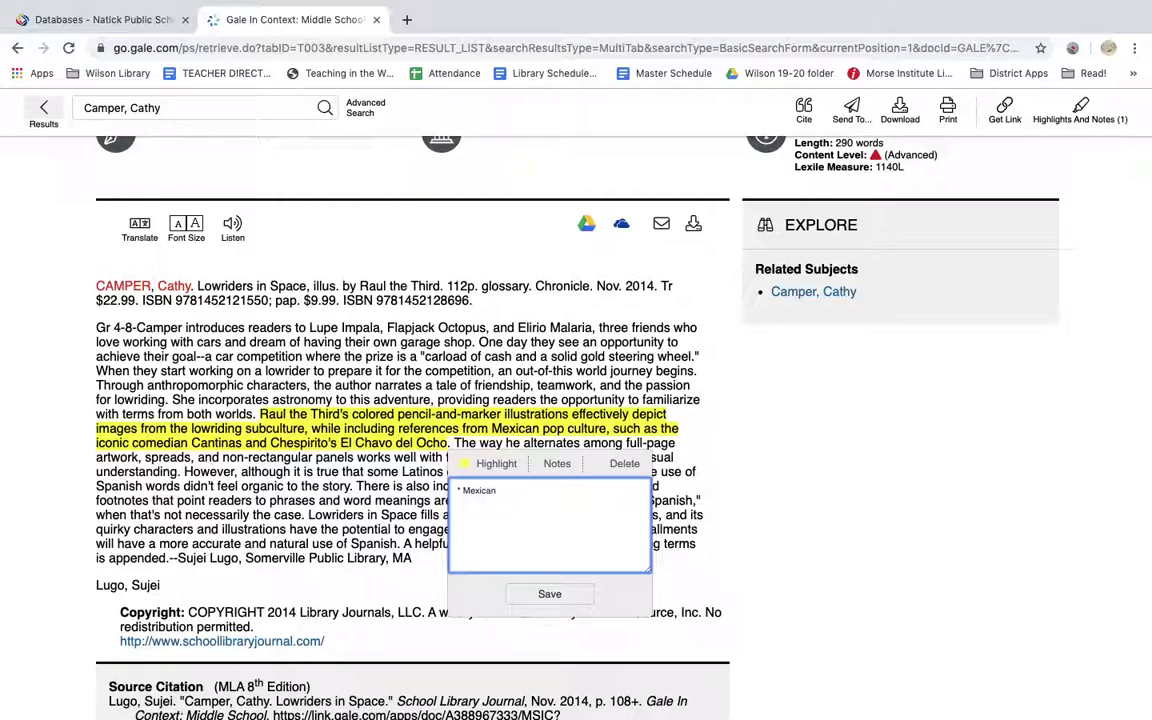
{"action": "type", "text": "pop culture refernences-- make a list!"}
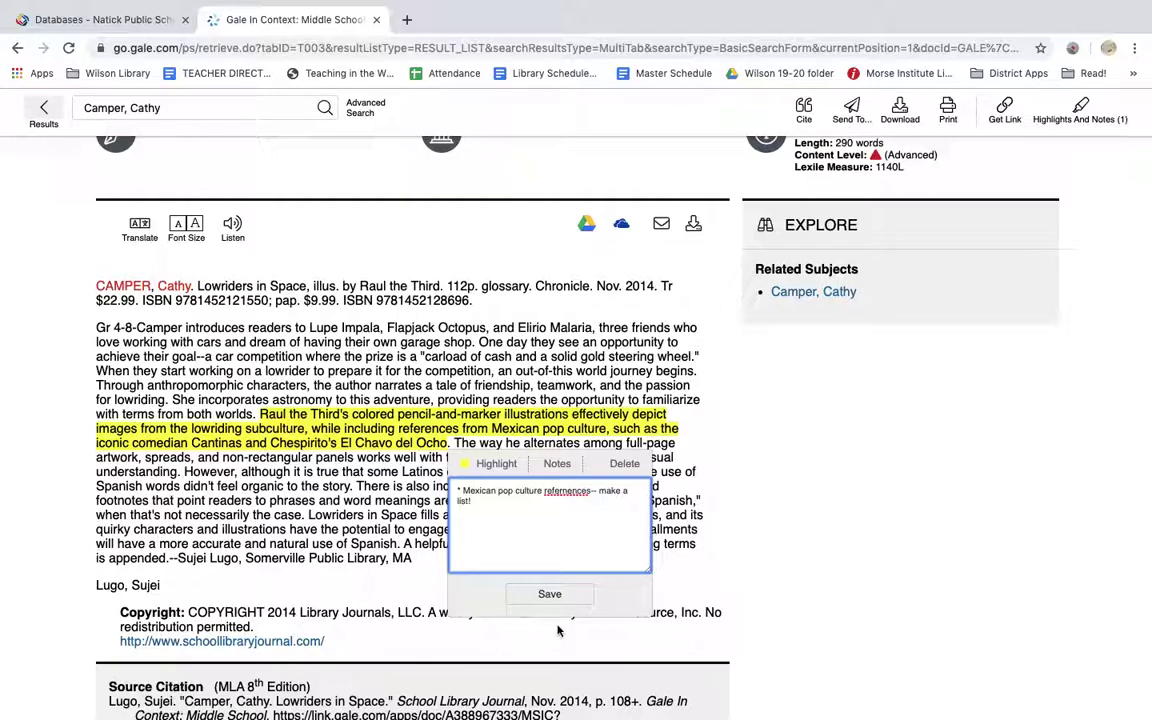
{"action": "left_click", "coordinate": [549, 593]}
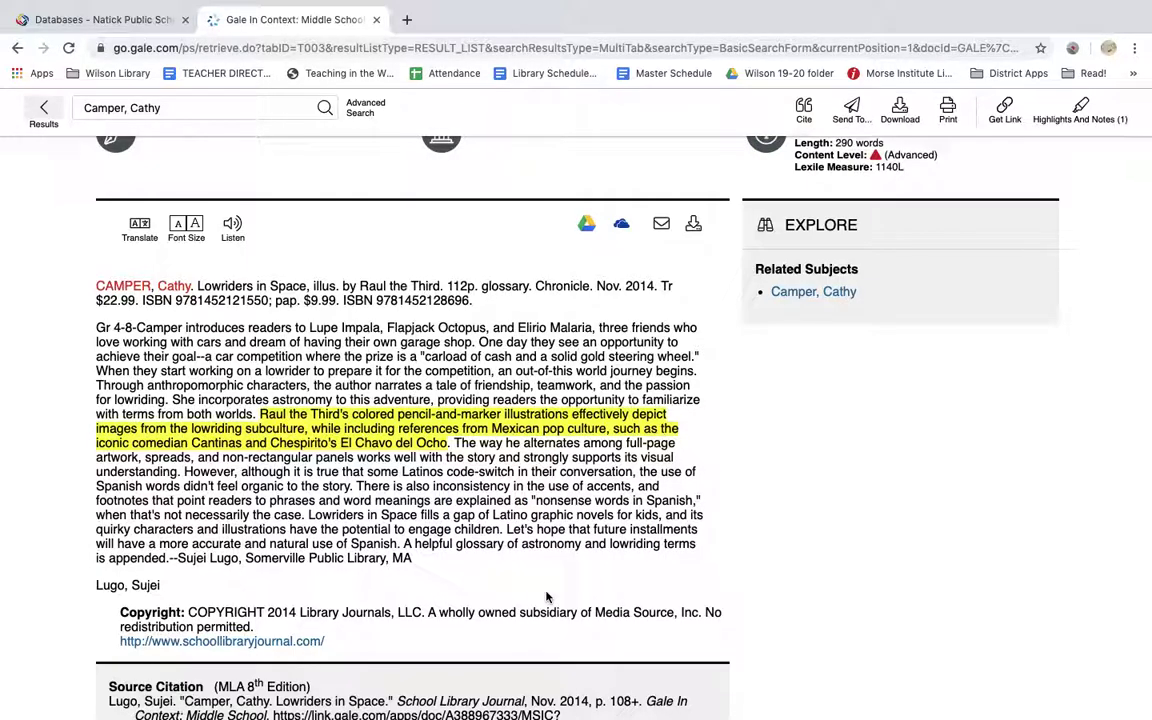
Reopen and resave the note, then return to the top of the article
{"action": "left_click", "coordinate": [480, 440]}
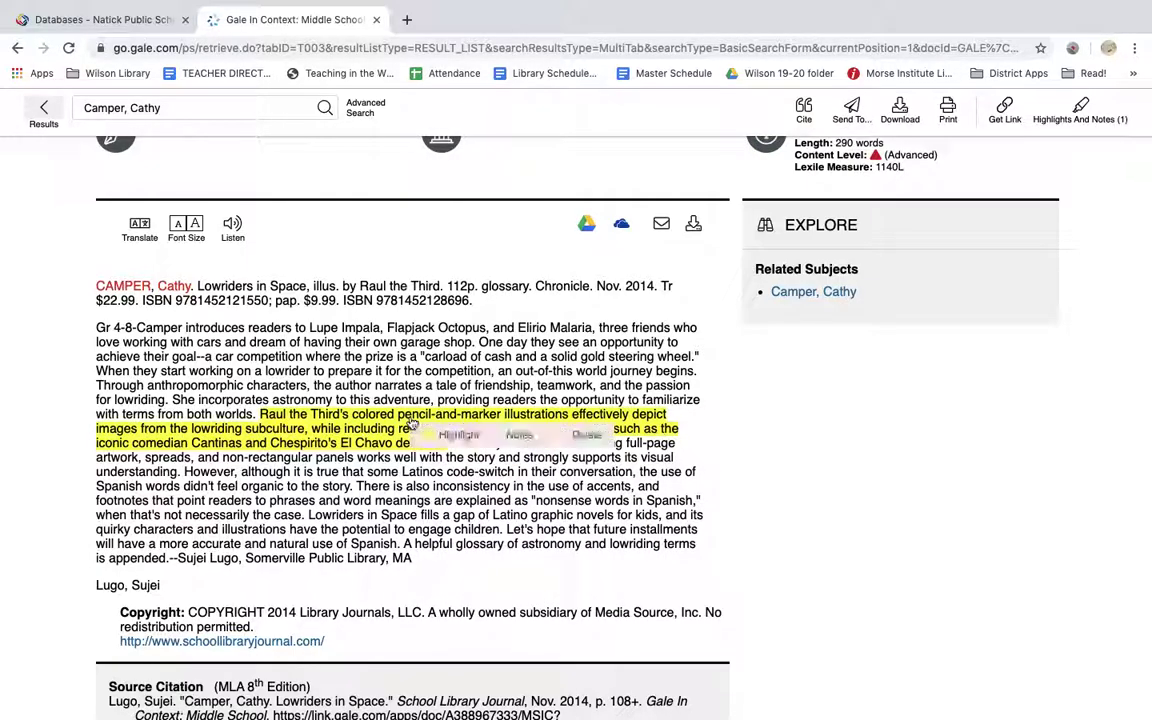
{"action": "left_click", "coordinate": [520, 436]}
{"action": "left_click", "coordinate": [472, 518]}
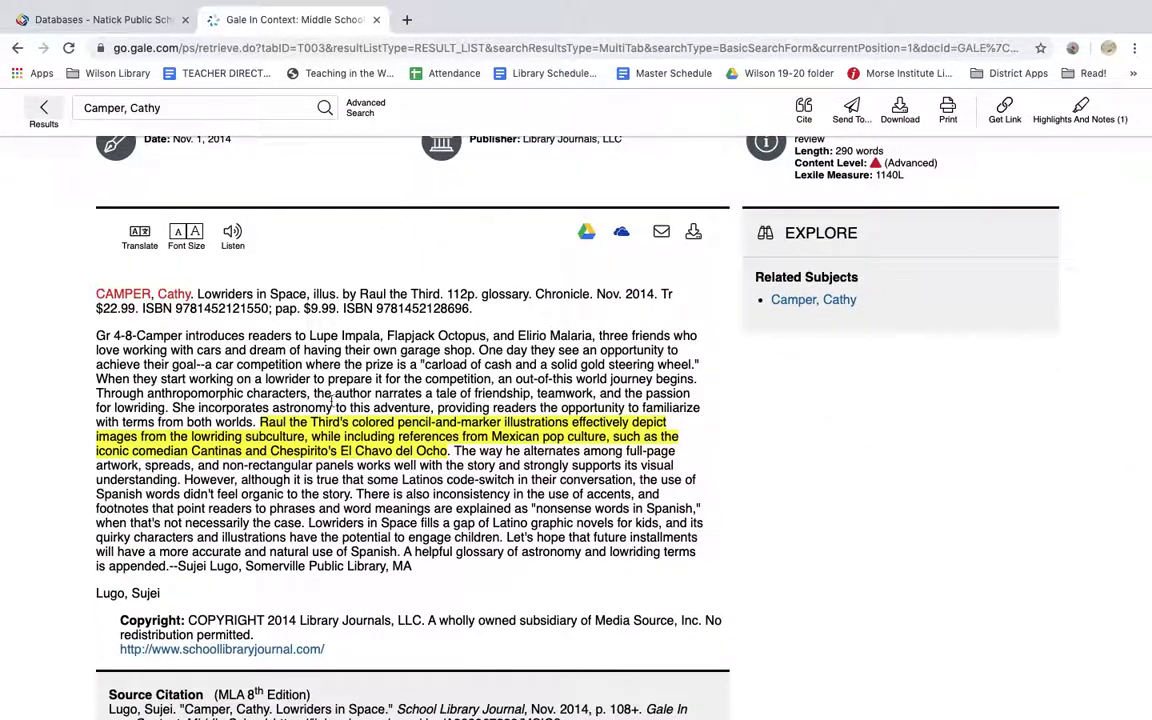
{"action": "scroll", "coordinate": [268, 500], "scroll_direction": "down", "scroll_amount": 2}
{"action": "scroll", "coordinate": [378, 473], "scroll_direction": "up", "scroll_amount": 3}
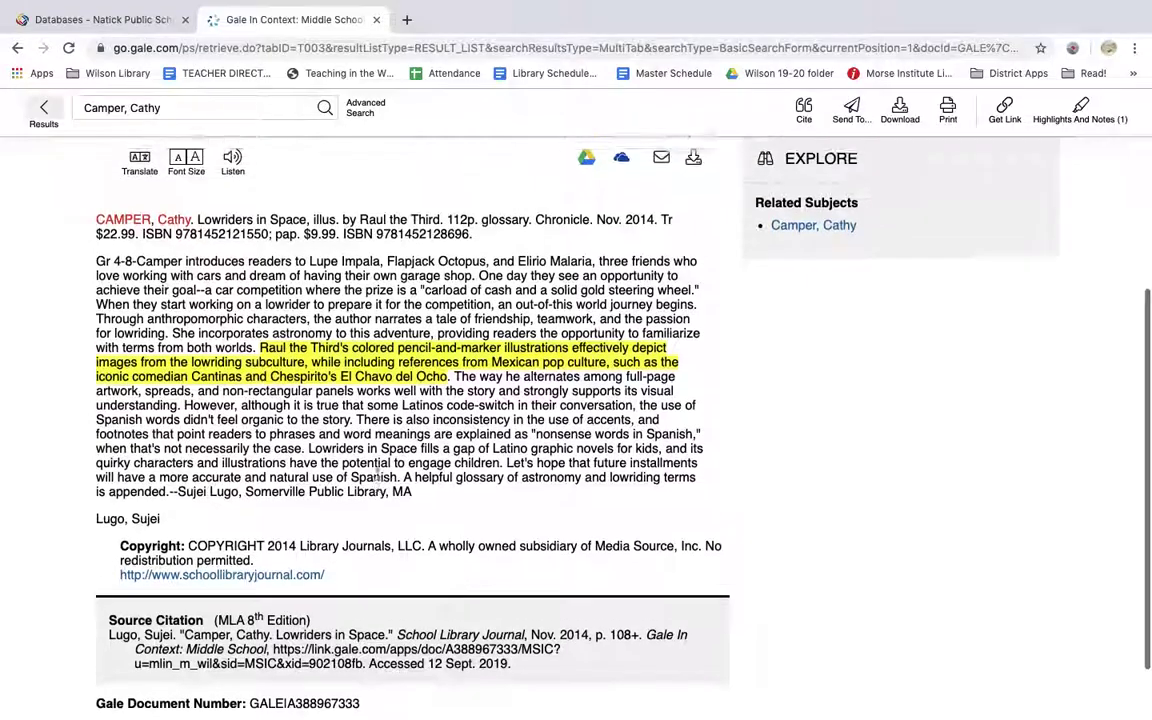
{"action": "scroll", "coordinate": [378, 473], "scroll_direction": "up", "scroll_amount": 2}
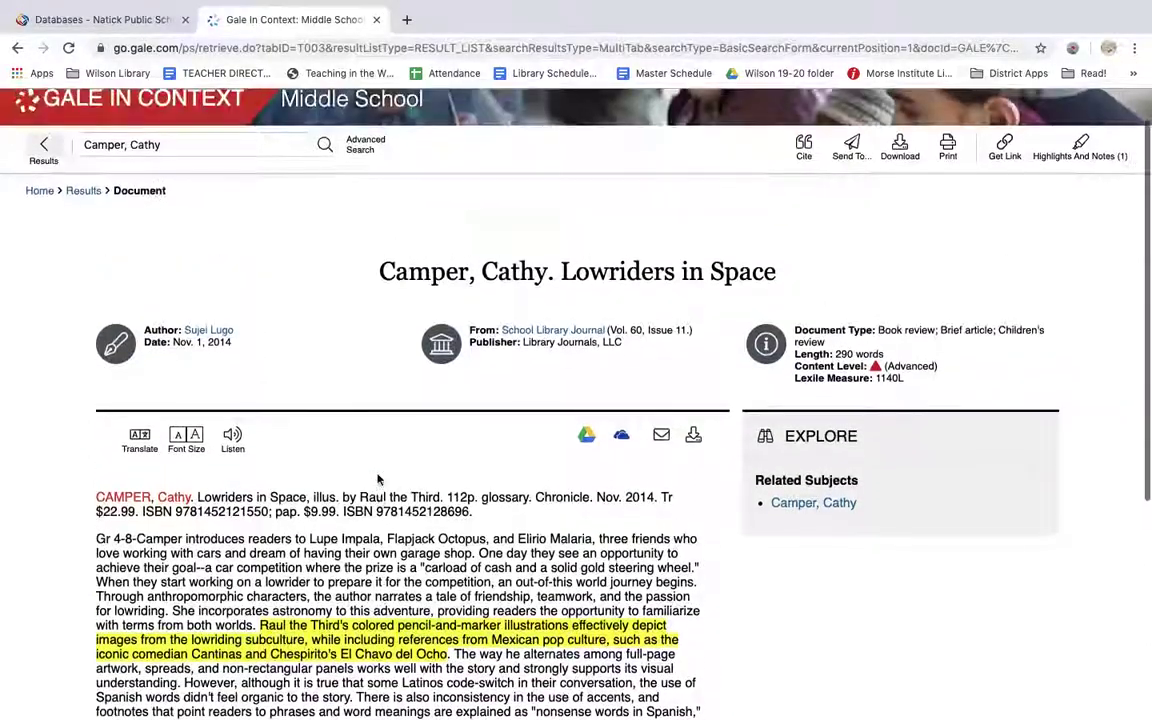
Send the review to Google Drive with the school account and acknowledge the confirmation
{"action": "left_click", "coordinate": [586, 438]}
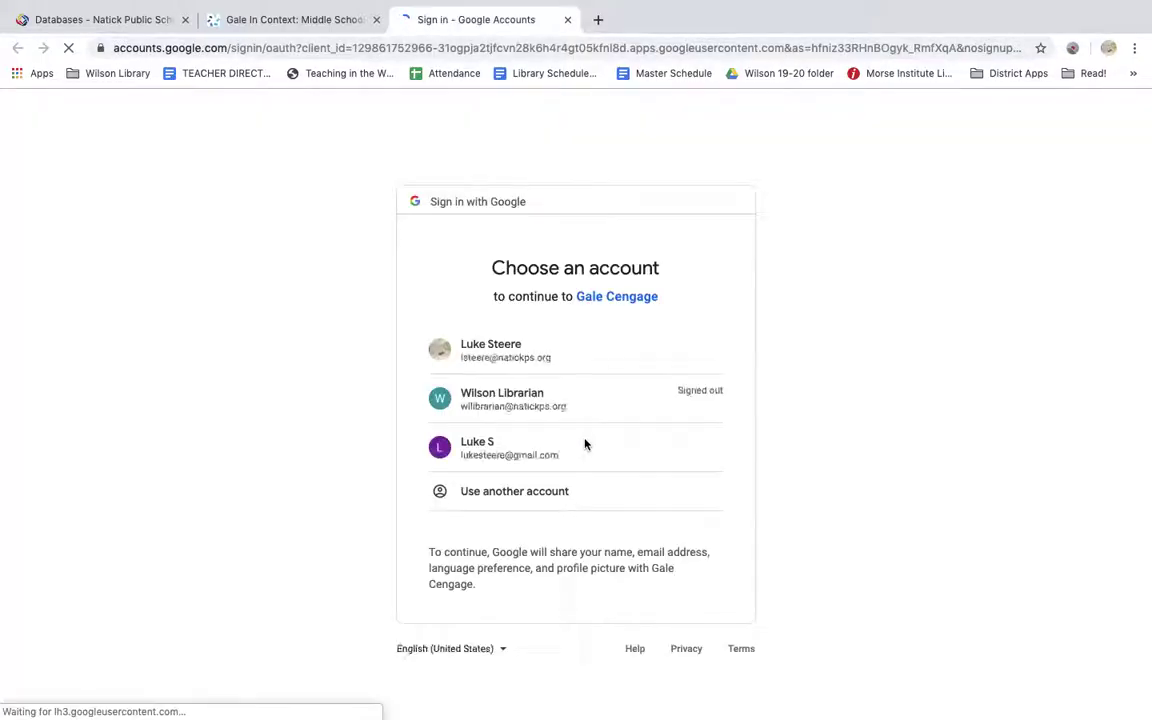
{"action": "left_click", "coordinate": [563, 357]}
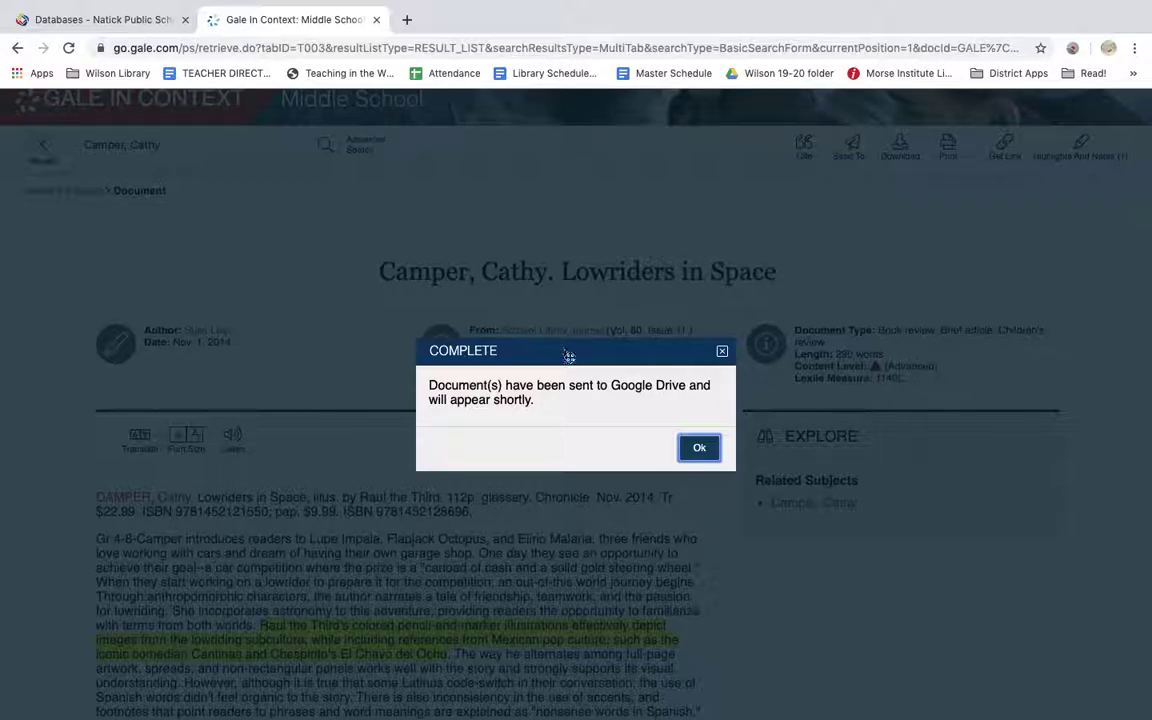
{"action": "left_click", "coordinate": [699, 449]}
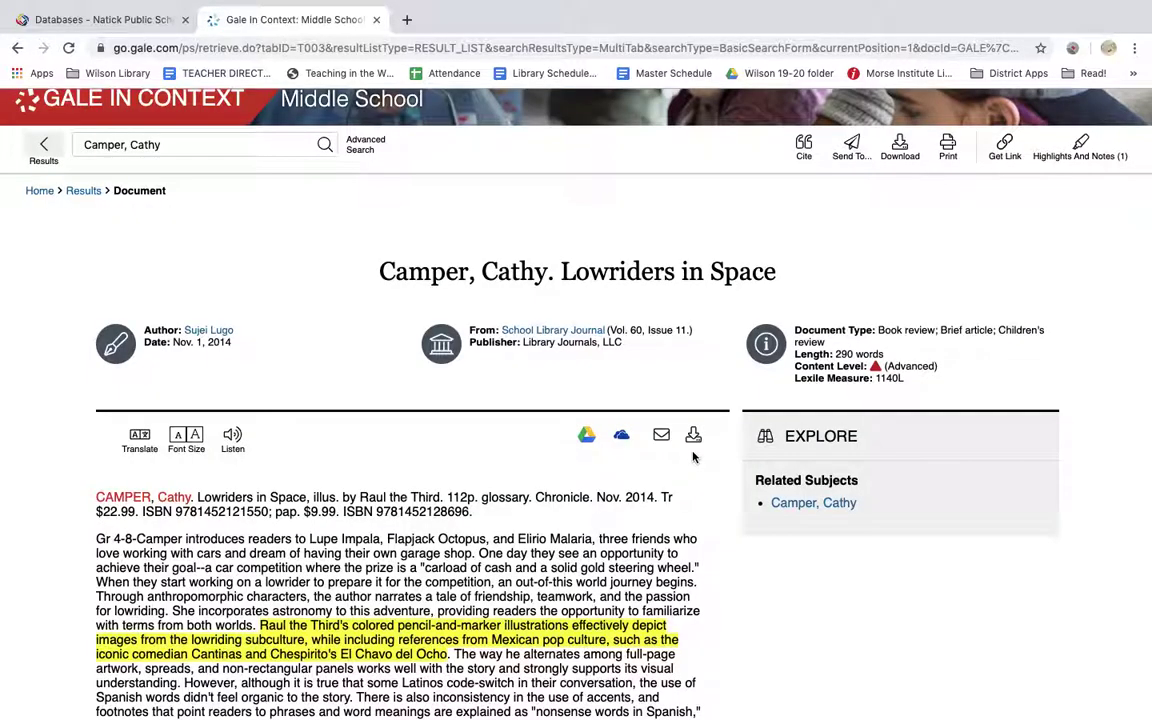
Open Google Drive in a new tab and switch it to the school account
{"action": "left_click", "coordinate": [405, 22]}
{"action": "type", "text": "drive."}
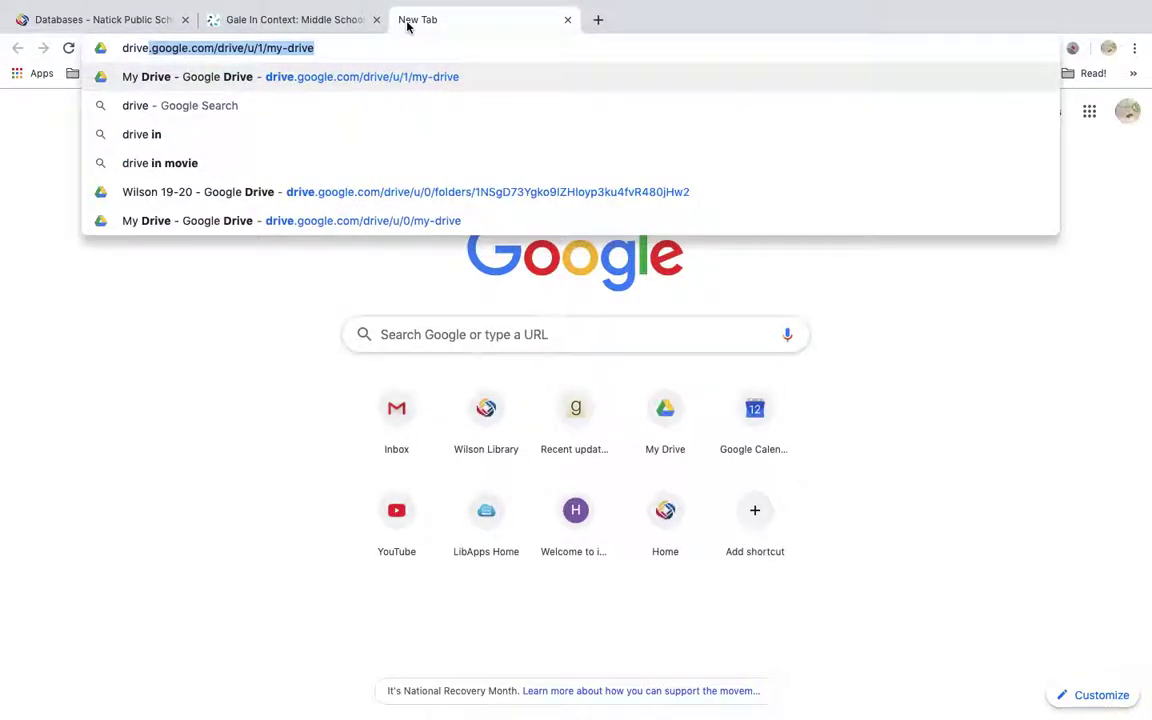
{"action": "key", "text": "Return"}
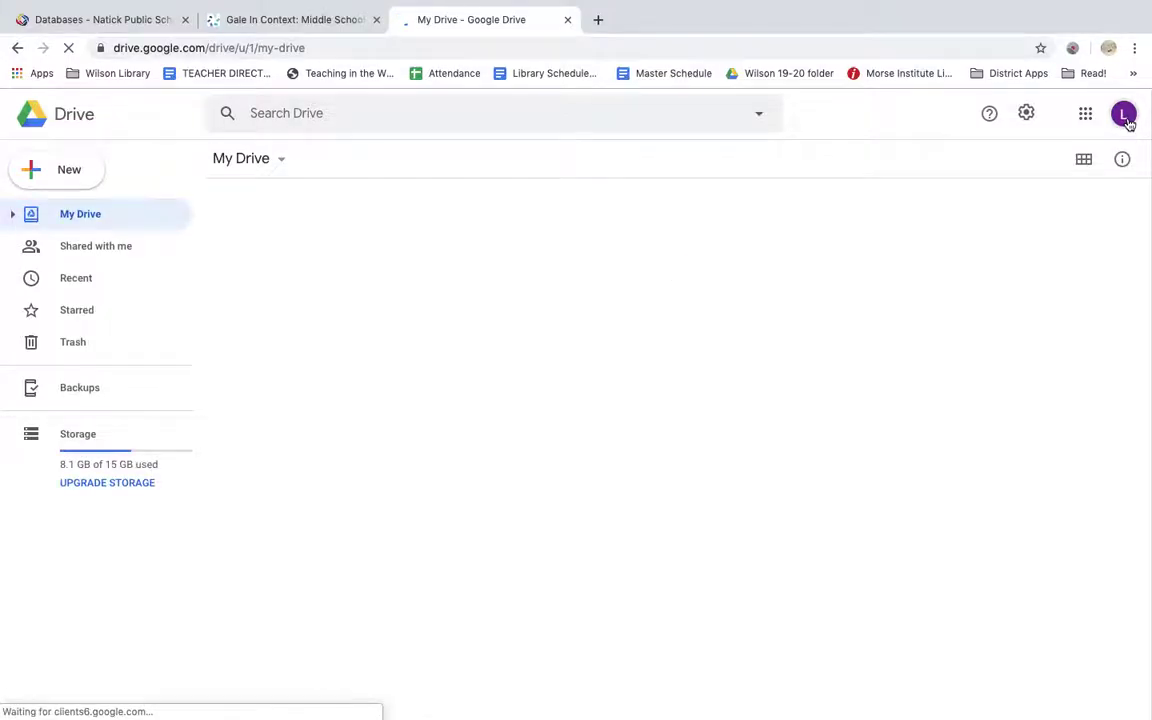
{"action": "left_click", "coordinate": [1124, 114]}
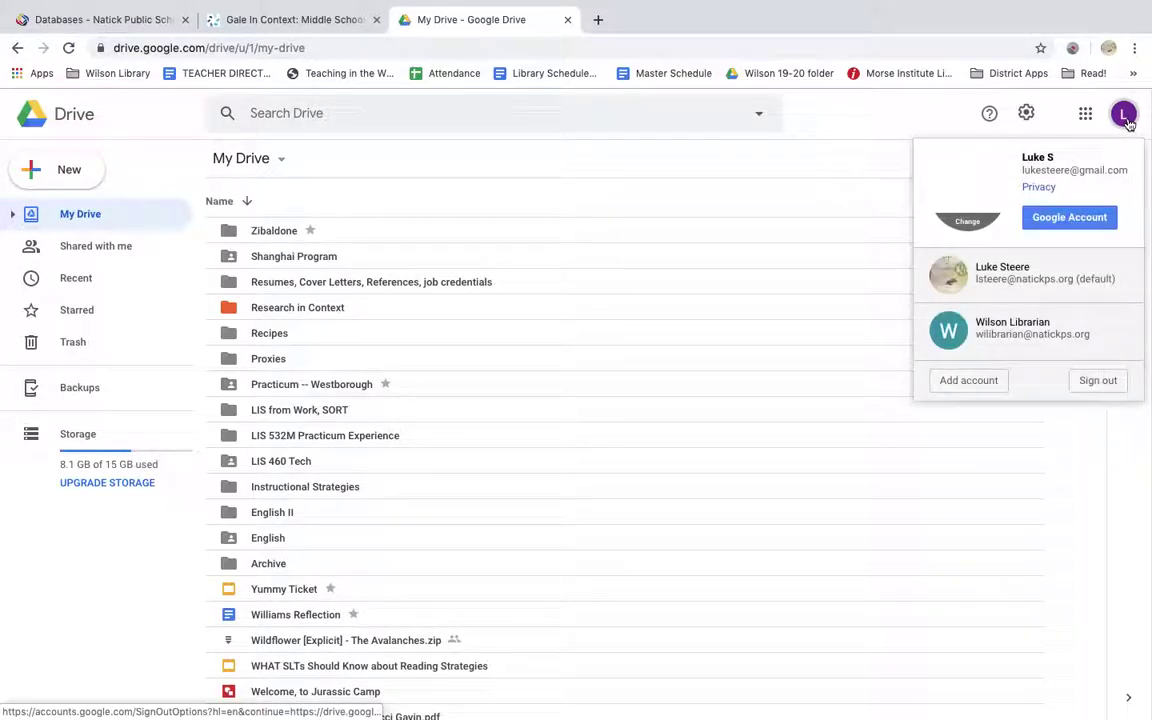
{"action": "left_click", "coordinate": [990, 272]}
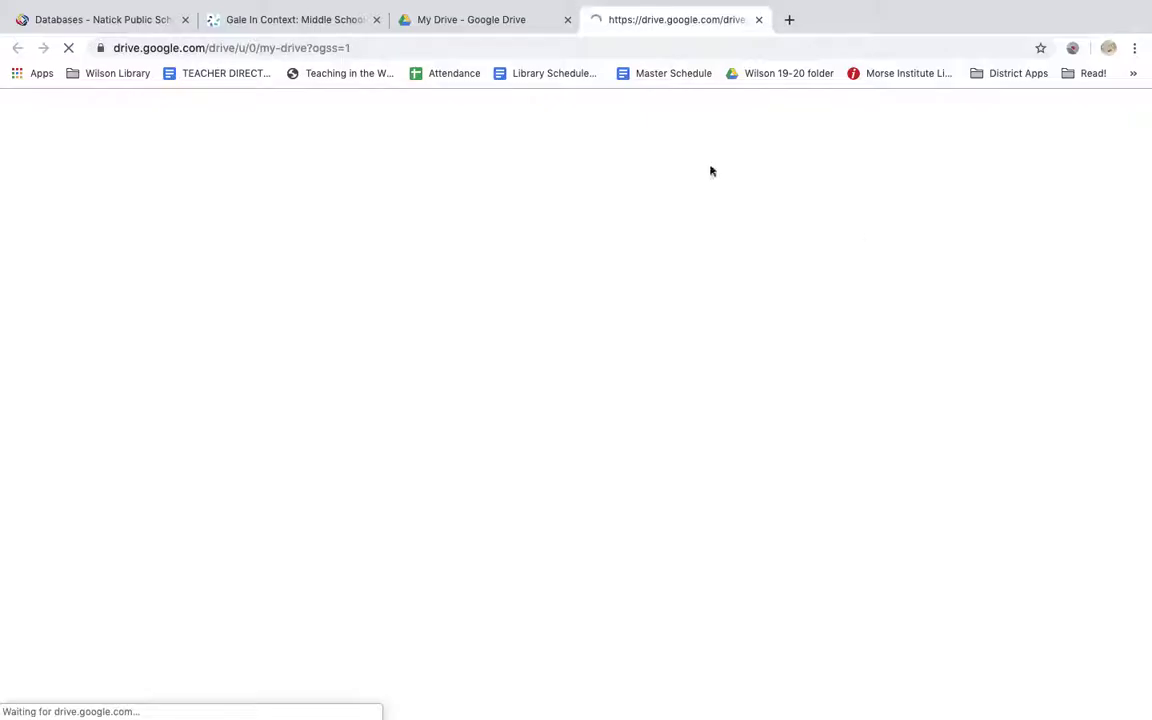
{"action": "left_click", "coordinate": [567, 22]}
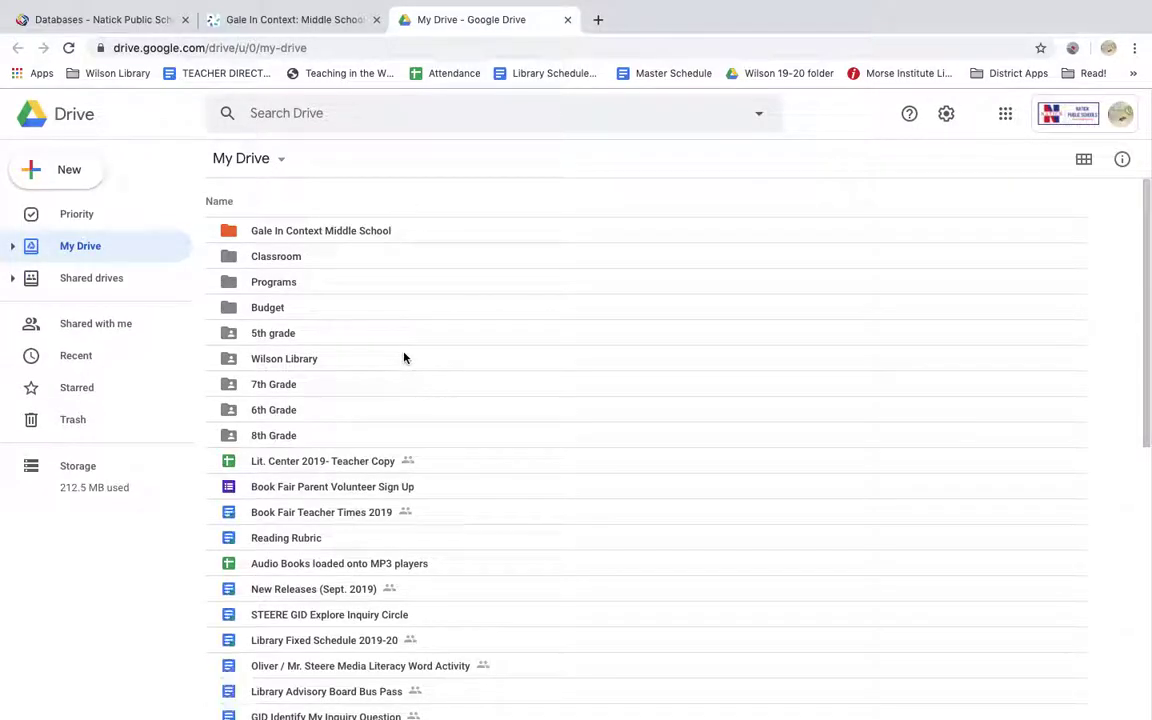
Open the Gale In Context Middle School folder and preview the Lowriders in Space file
{"action": "left_click", "coordinate": [316, 232]}
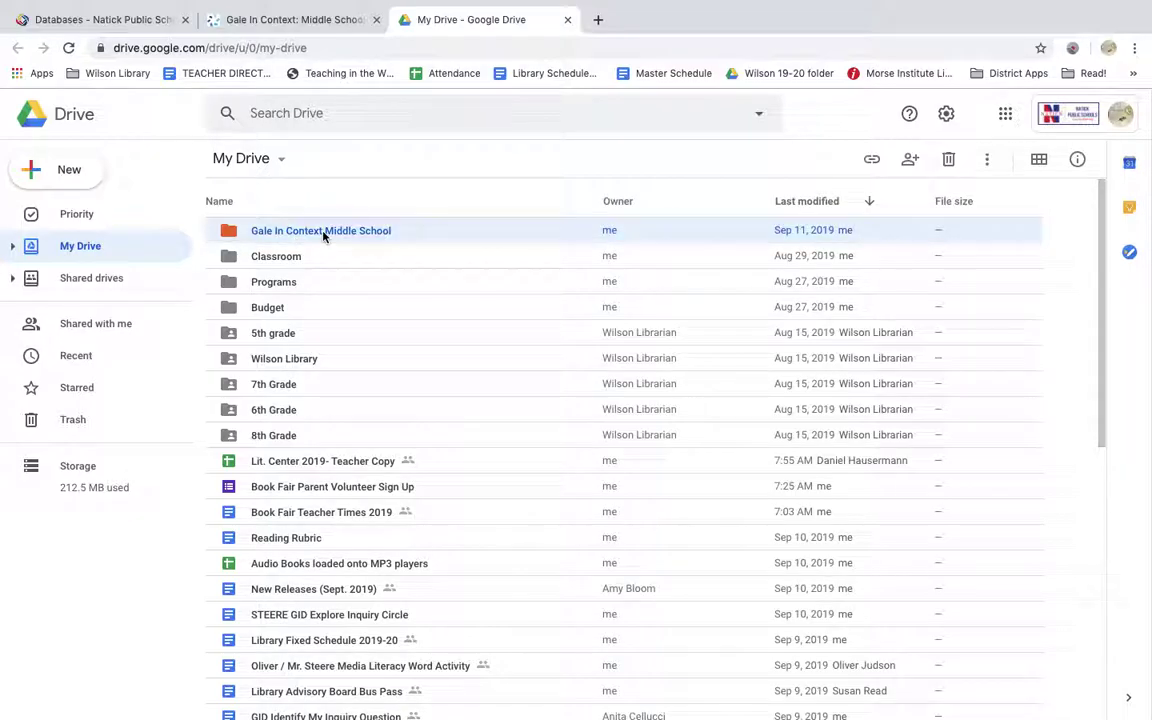
{"action": "double_click", "coordinate": [291, 232]}
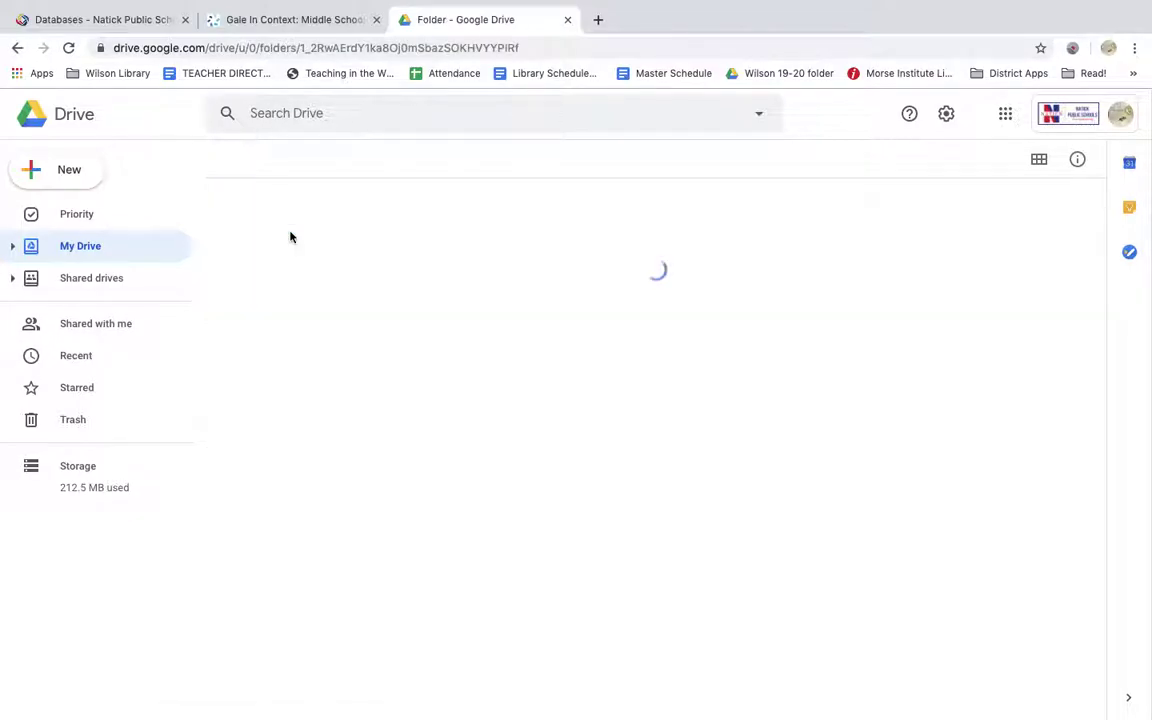
{"action": "left_click", "coordinate": [351, 237]}
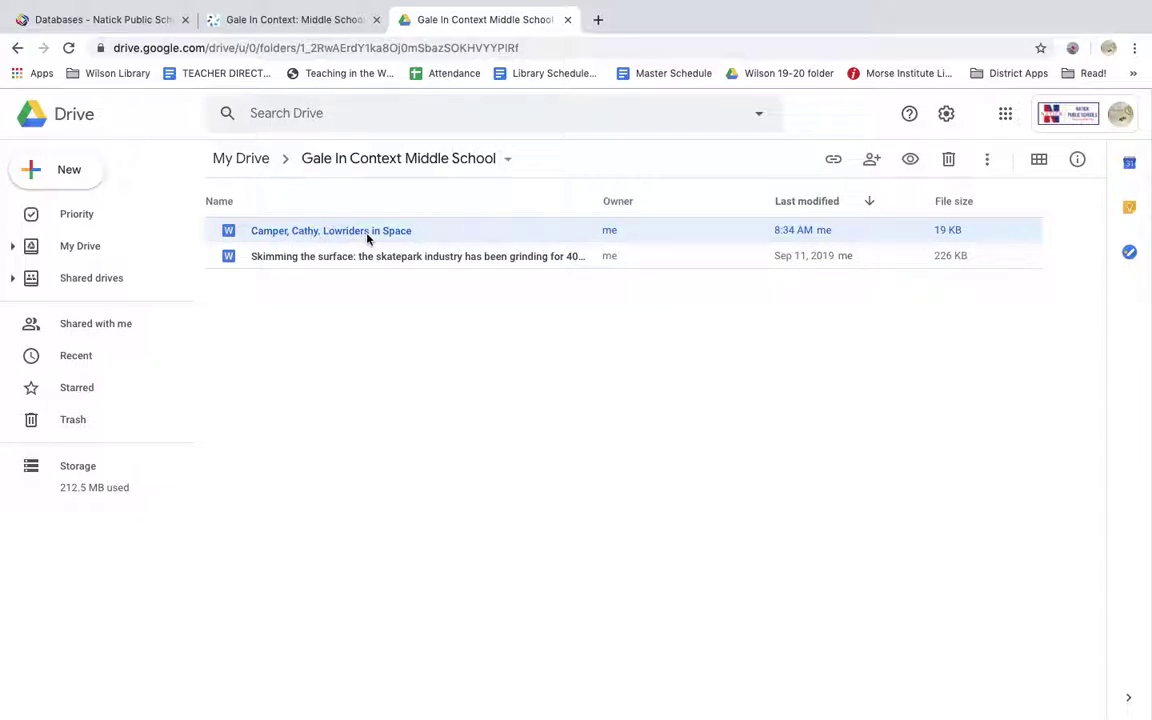
{"action": "double_click", "coordinate": [367, 237]}
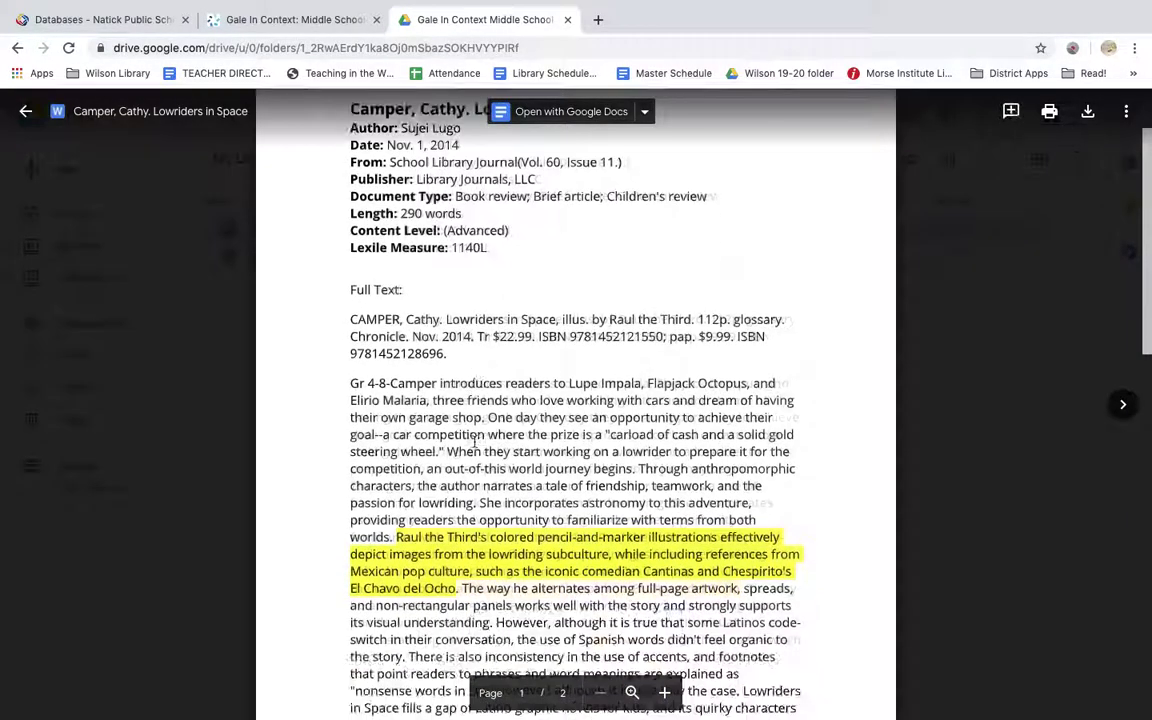
Check the Highlighted Passages section in the preview, then open the file with Google Docs
{"action": "scroll", "coordinate": [474, 441], "scroll_direction": "down", "scroll_amount": 5}
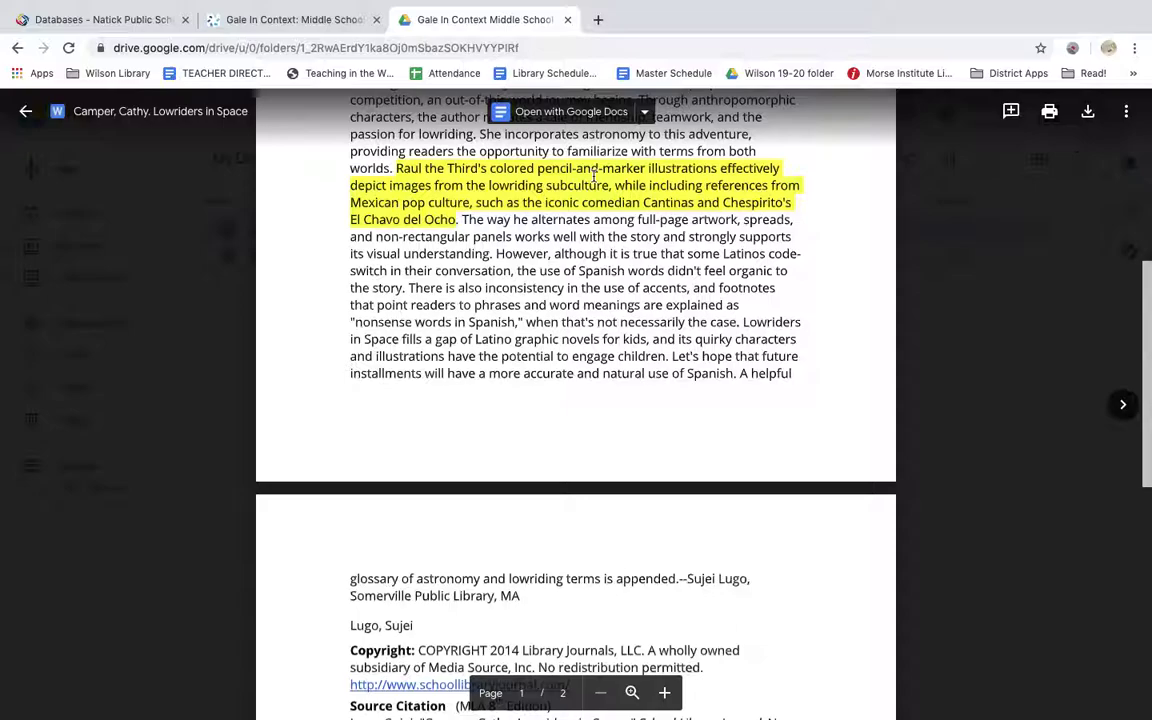
{"action": "scroll", "coordinate": [594, 176], "scroll_direction": "down", "scroll_amount": 5}
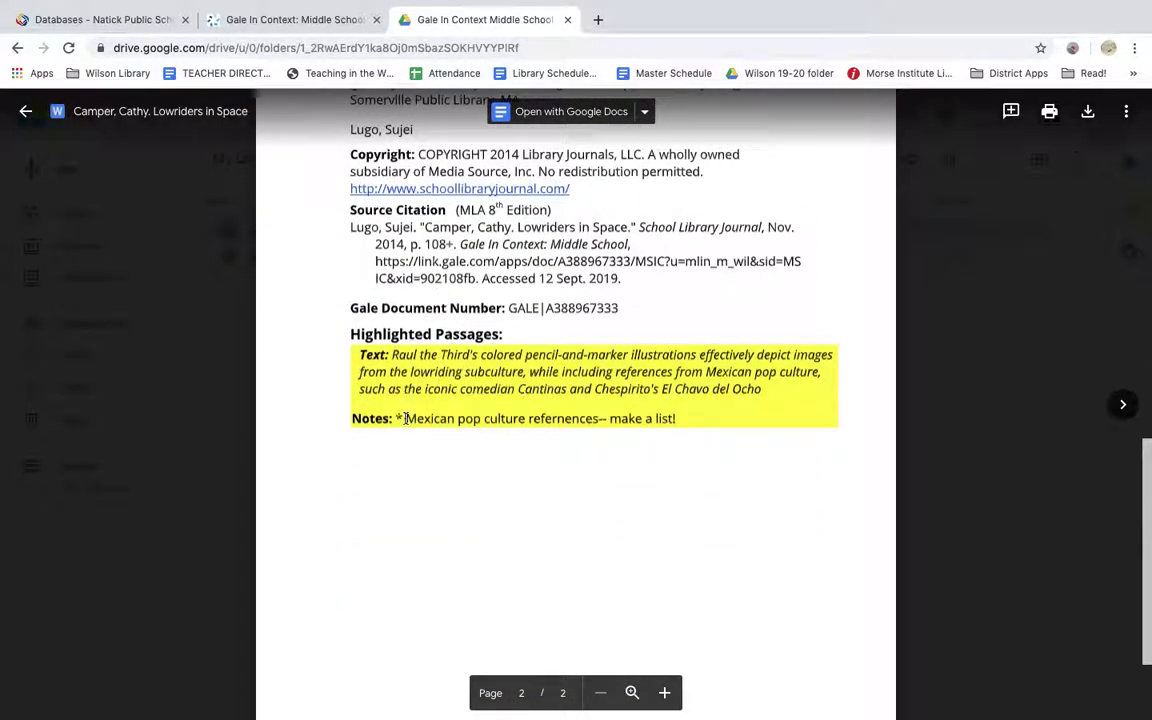
{"action": "scroll", "coordinate": [632, 418], "scroll_direction": "up", "scroll_amount": 1}
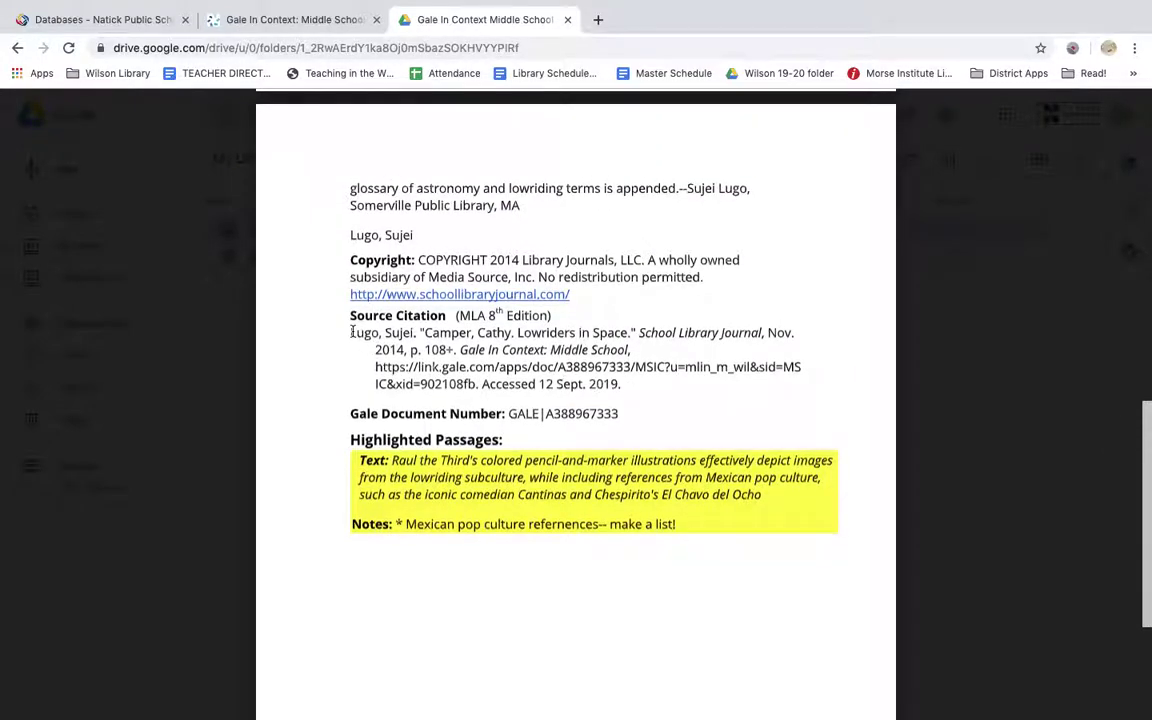
{"action": "left_click", "coordinate": [580, 108]}
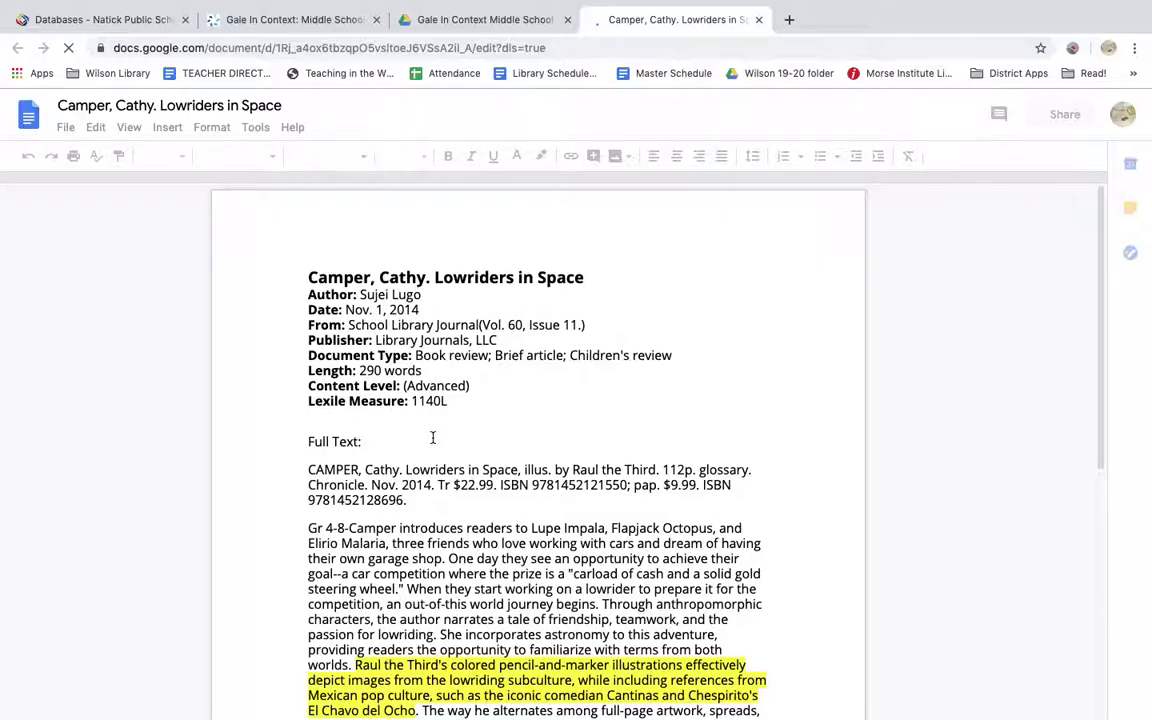
{"action": "scroll", "coordinate": [432, 437], "scroll_direction": "down", "scroll_amount": 5}
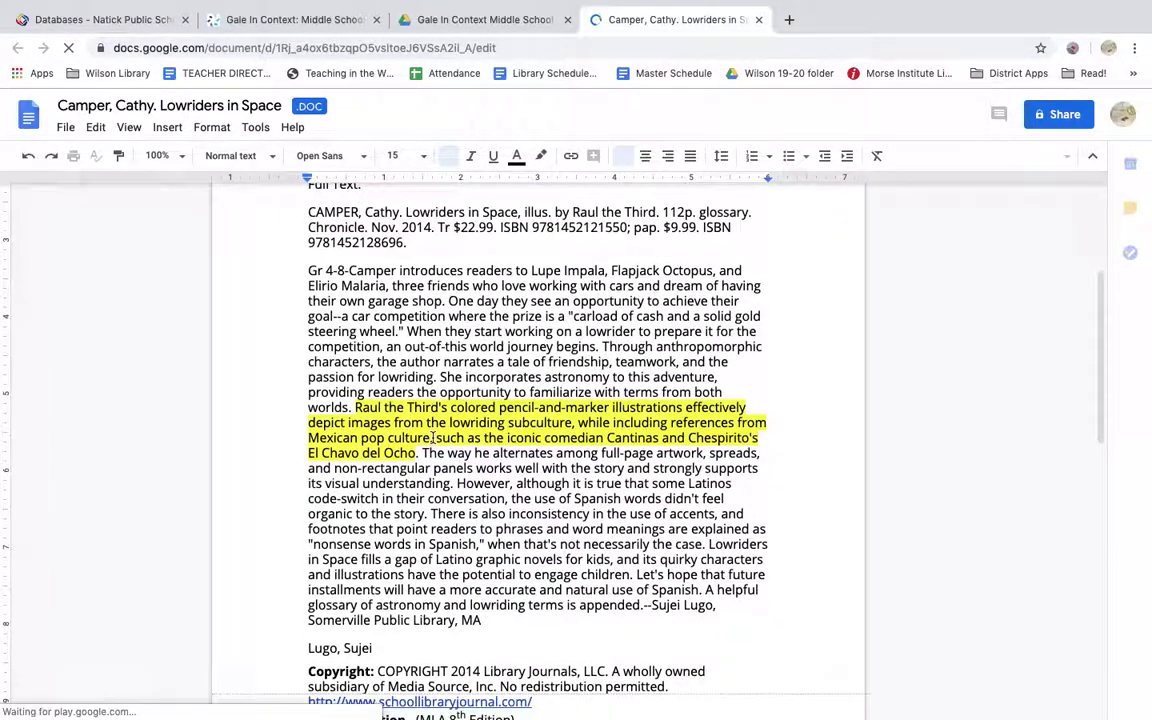
{"action": "scroll", "coordinate": [432, 437], "scroll_direction": "down", "scroll_amount": 5}
{"action": "scroll", "coordinate": [432, 440], "scroll_direction": "down", "scroll_amount": 2}
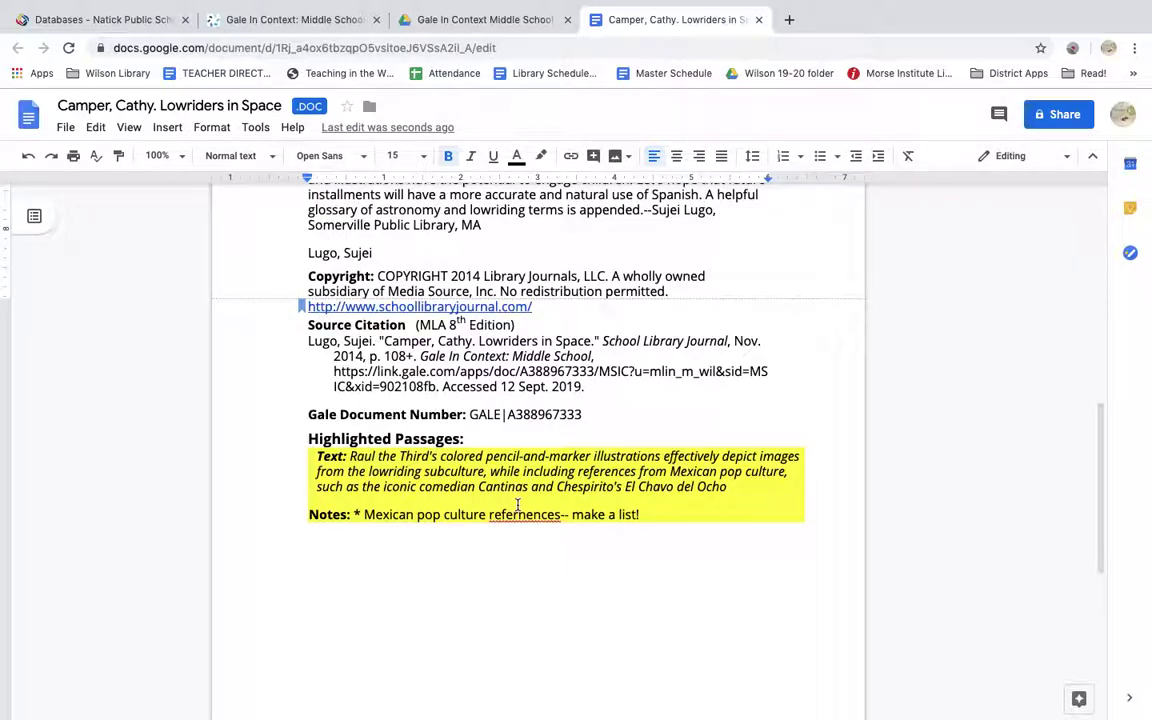
{"action": "scroll", "coordinate": [517, 504], "scroll_direction": "up", "scroll_amount": 1}
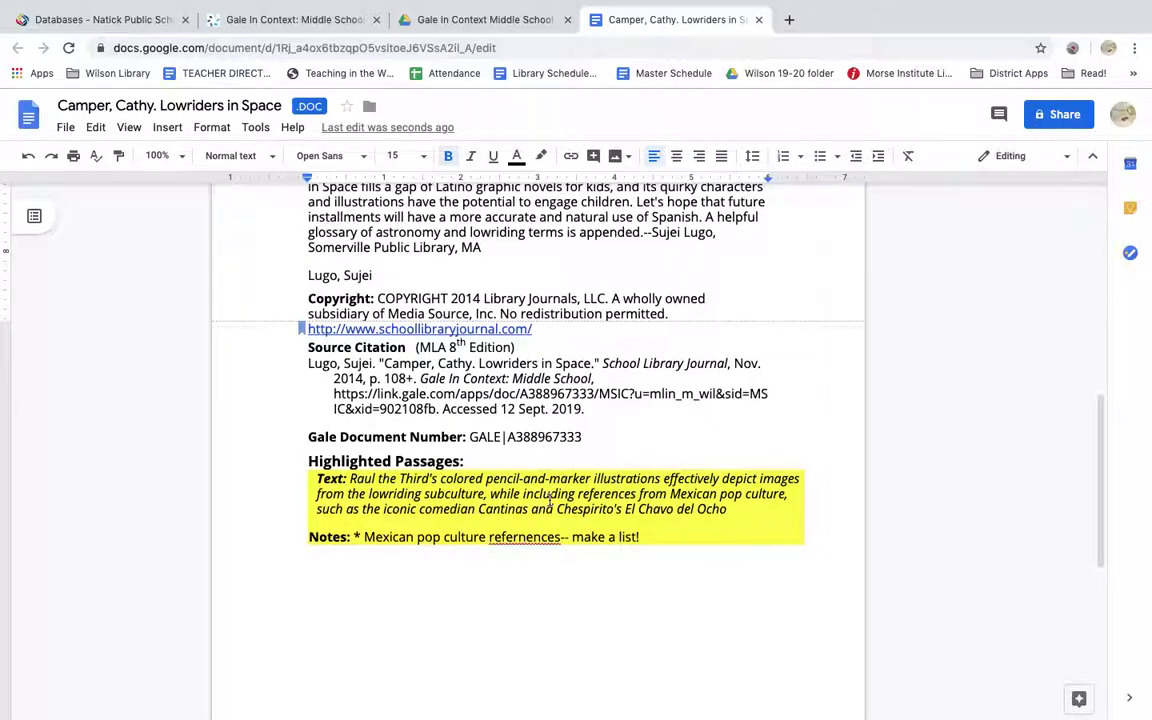
{"action": "left_click", "coordinate": [645, 537]}
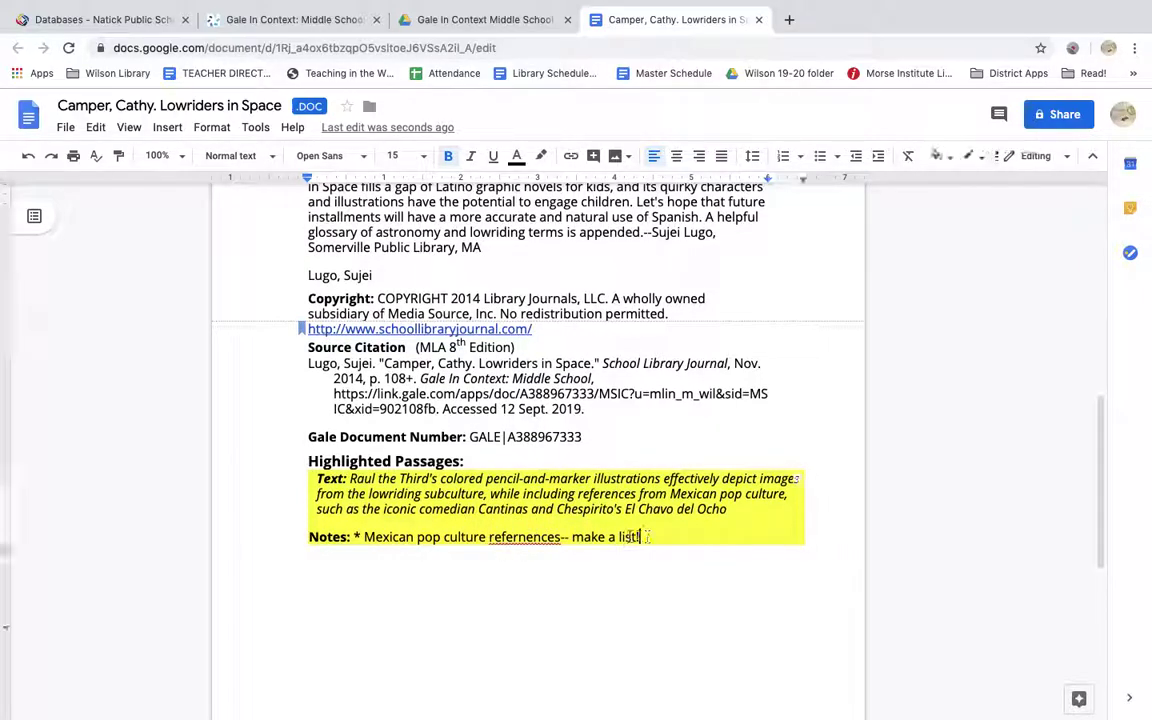
{"action": "triple_click", "coordinate": [452, 509]}
{"action": "key", "text": "Left"}
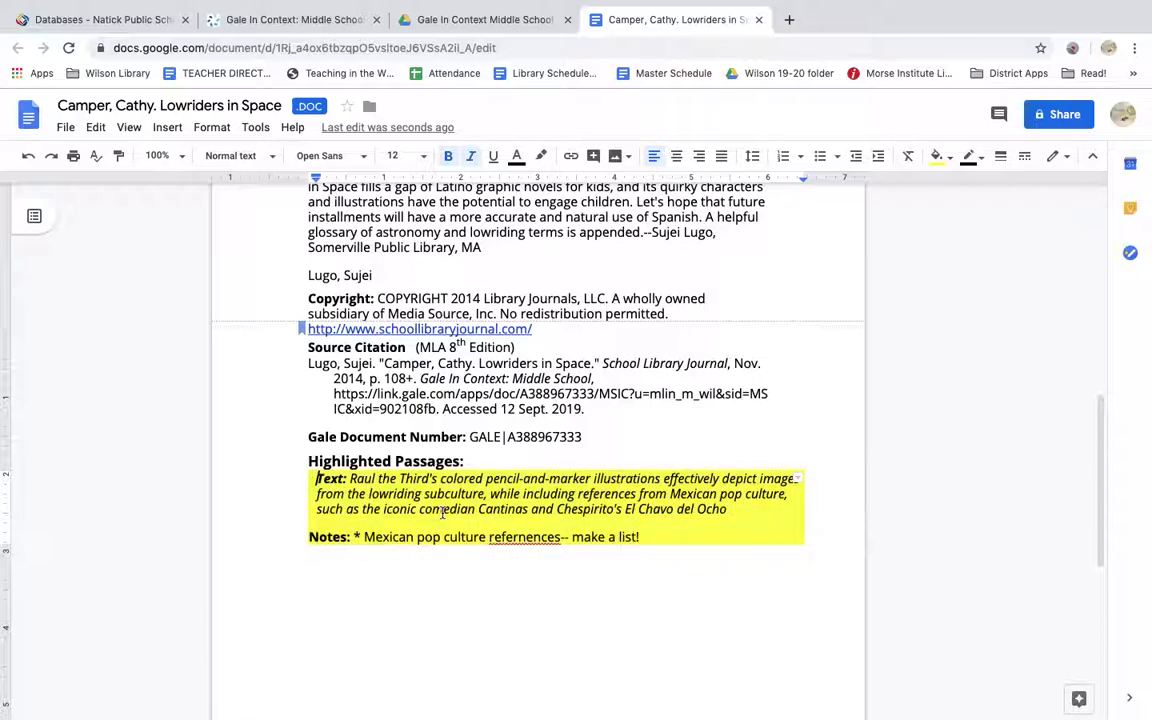
{"action": "scroll", "coordinate": [442, 512], "scroll_direction": "up", "scroll_amount": 15}
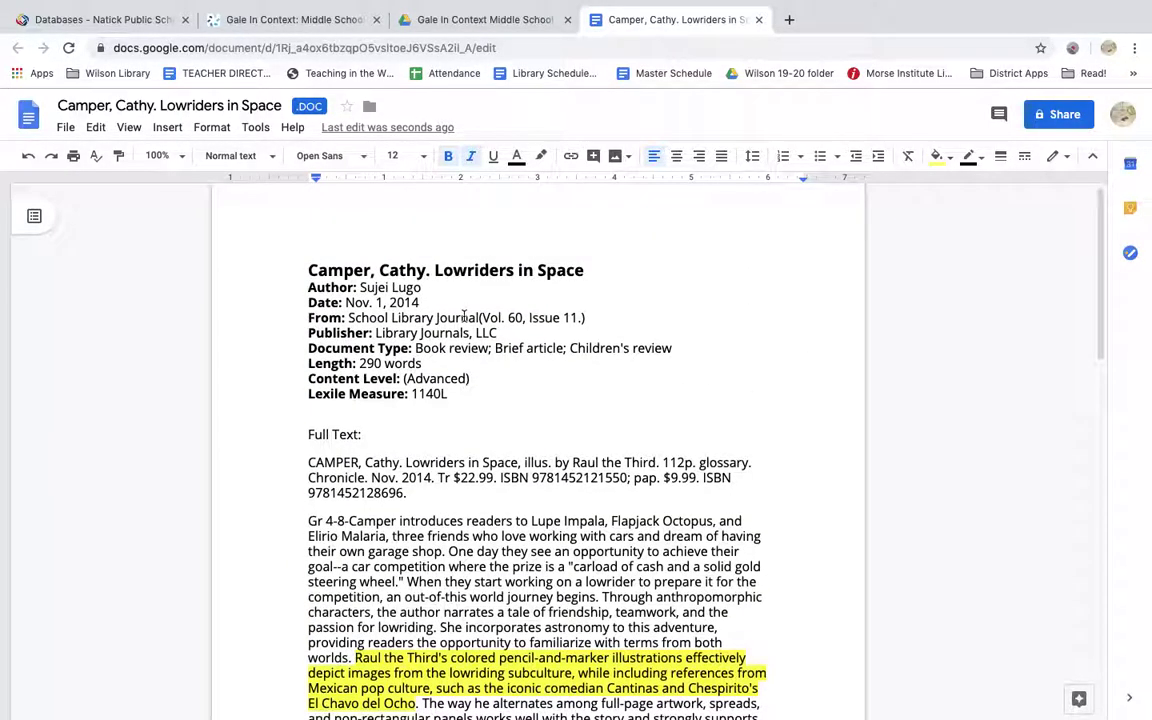